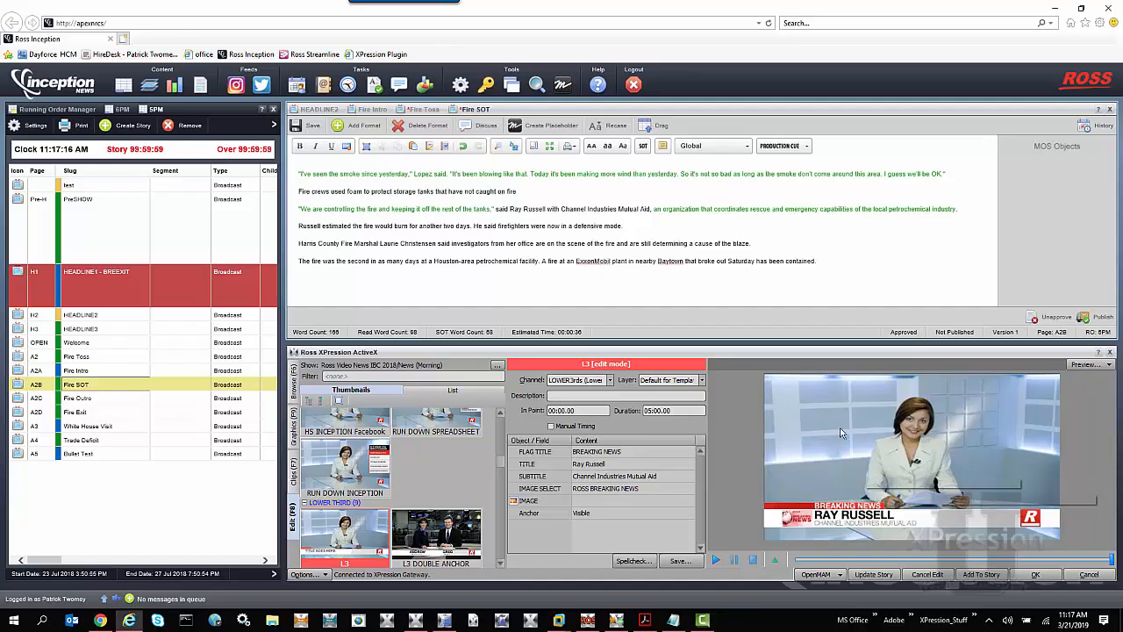
Add the L3 lower-third graphic to the Fire SOT story's MOS objects, then close the XPression plugin
drag(1044, 188, 1045, 188)
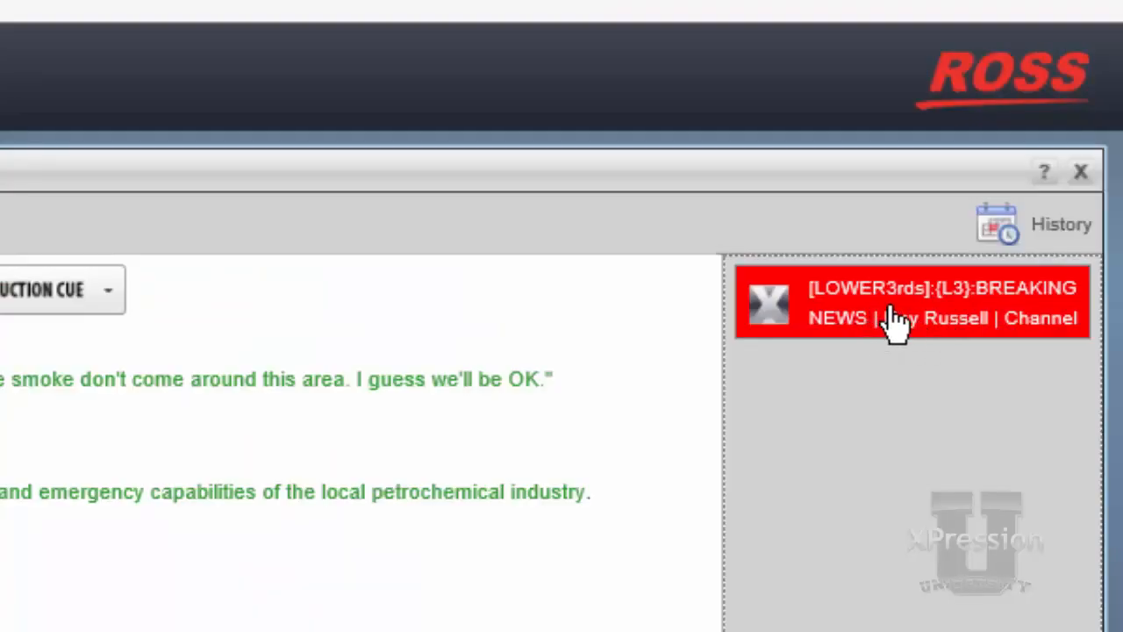
mouse_move(894, 320)
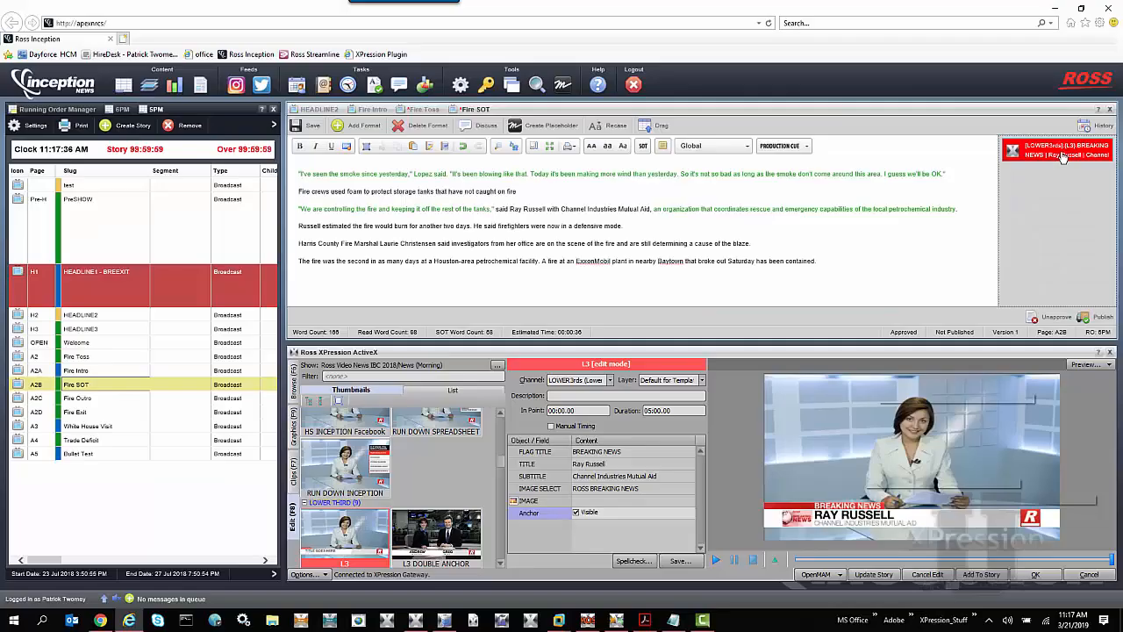
mouse_move(931, 322)
click(1060, 158)
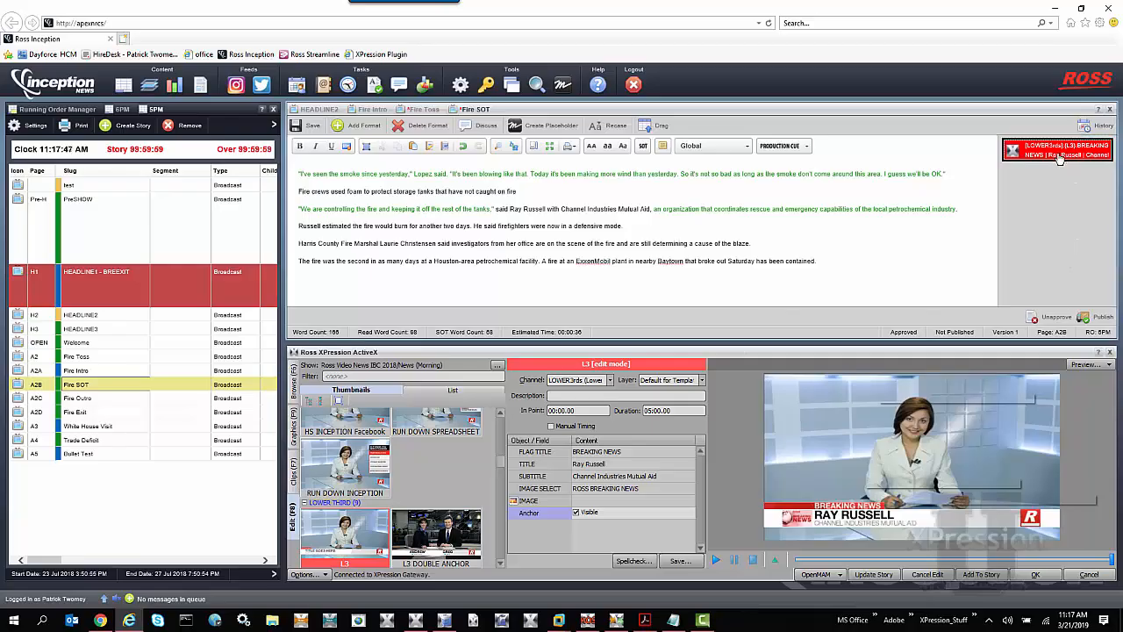
click(1109, 353)
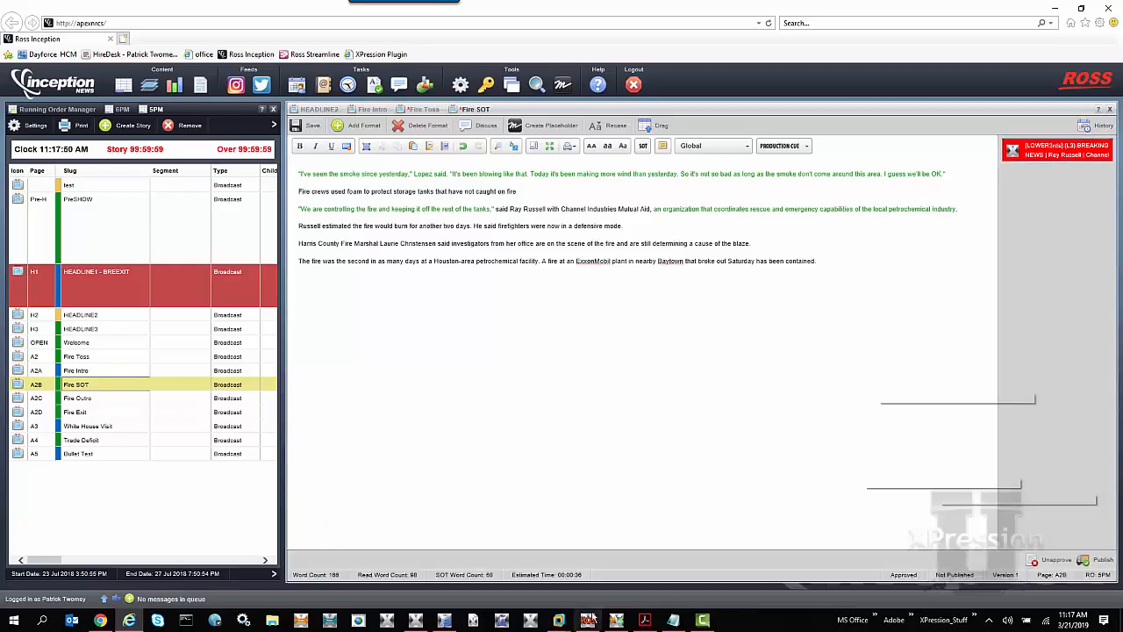
Open the MOS Objects settings in XPression Gateway and look up the available format tags in the Distributed Workflow User Guide PDF
click(586, 621)
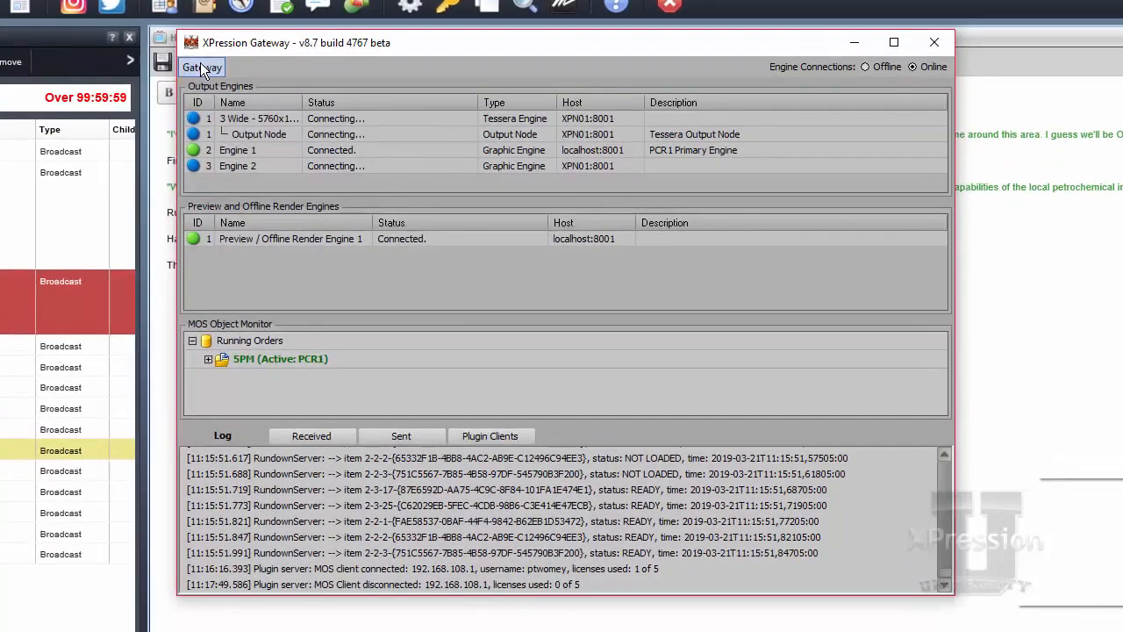
click(201, 68)
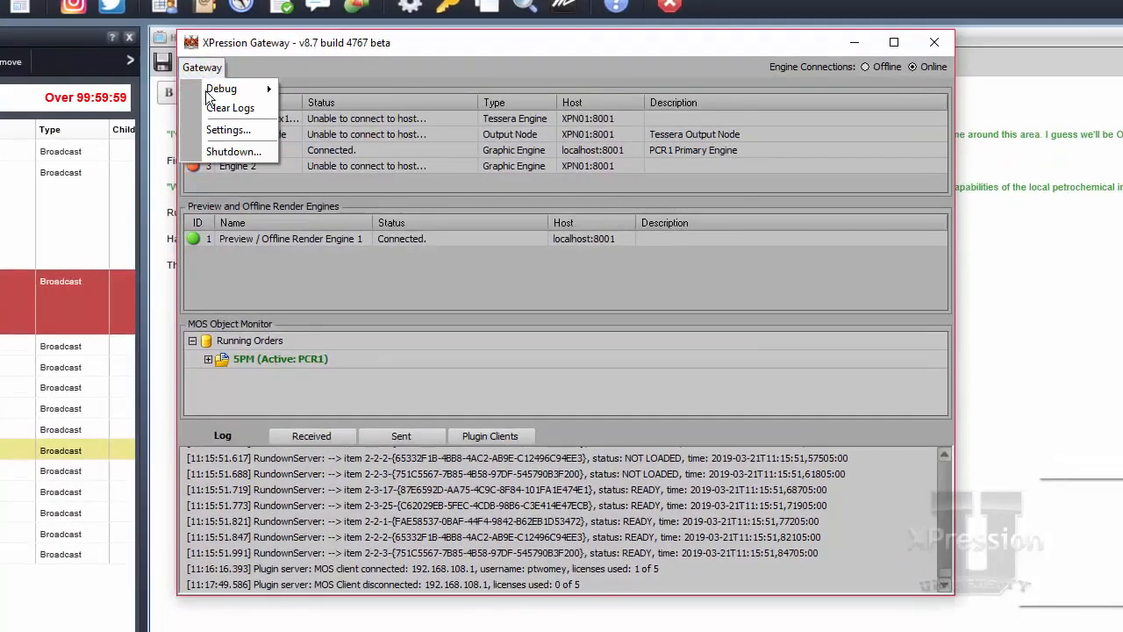
click(255, 131)
click(328, 183)
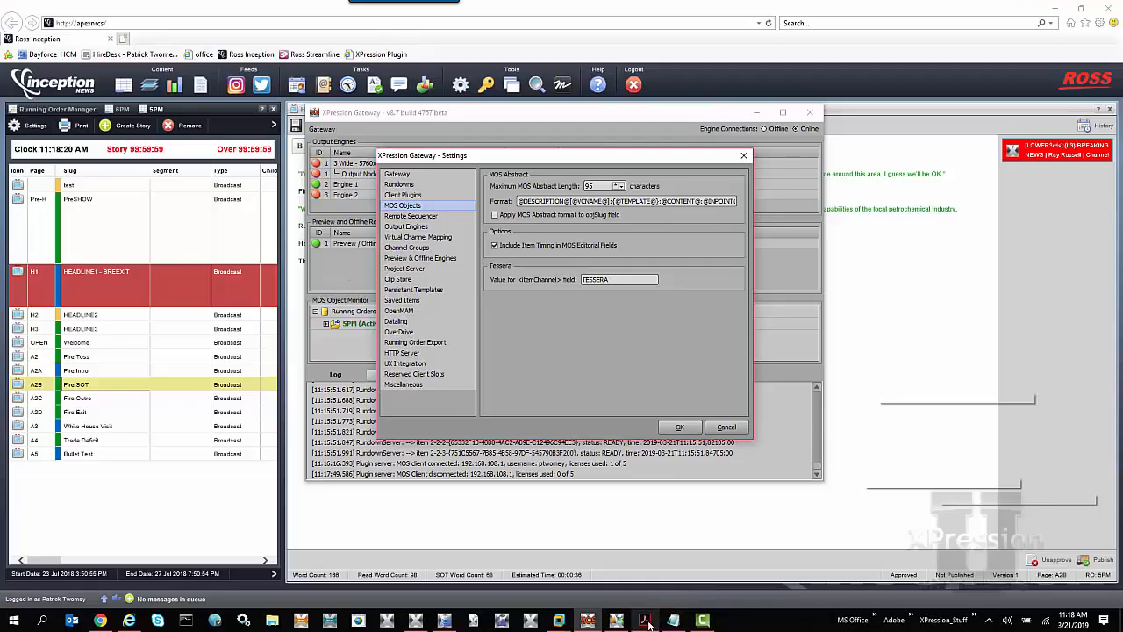
click(646, 619)
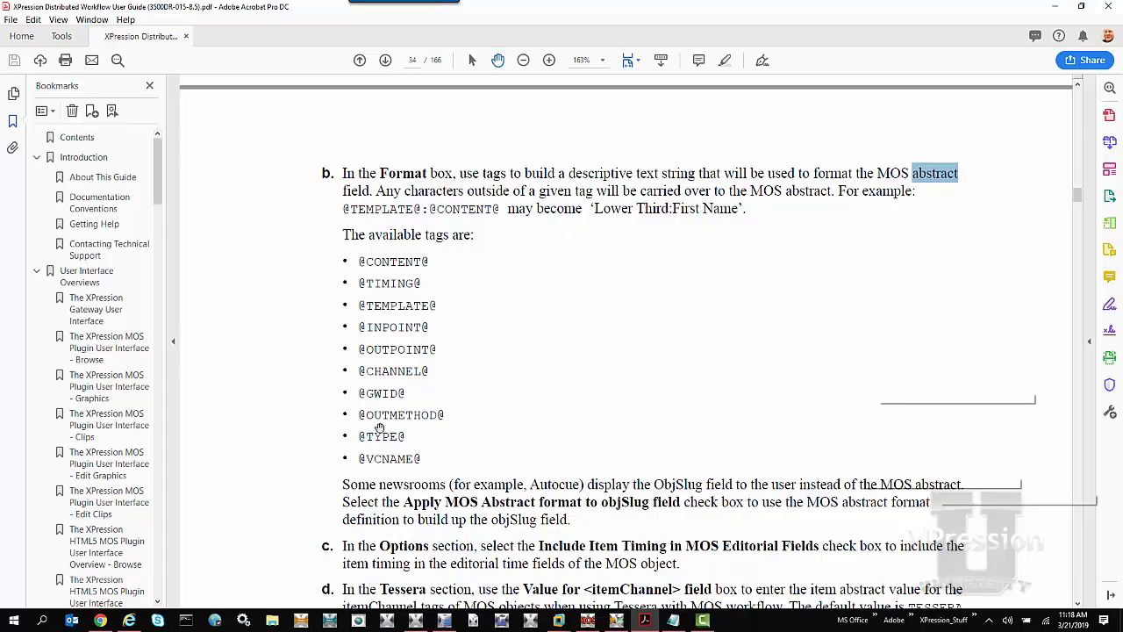
click(1055, 9)
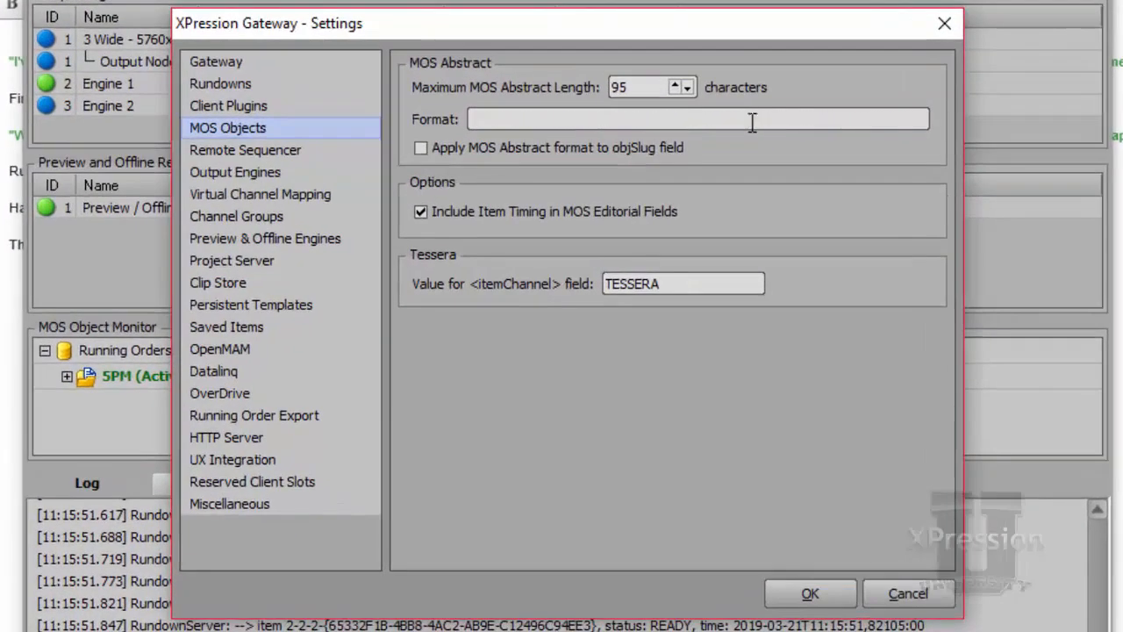
Clear the MOS abstract Format field and insert the DESCRIPTION tag
triple_click(652, 202)
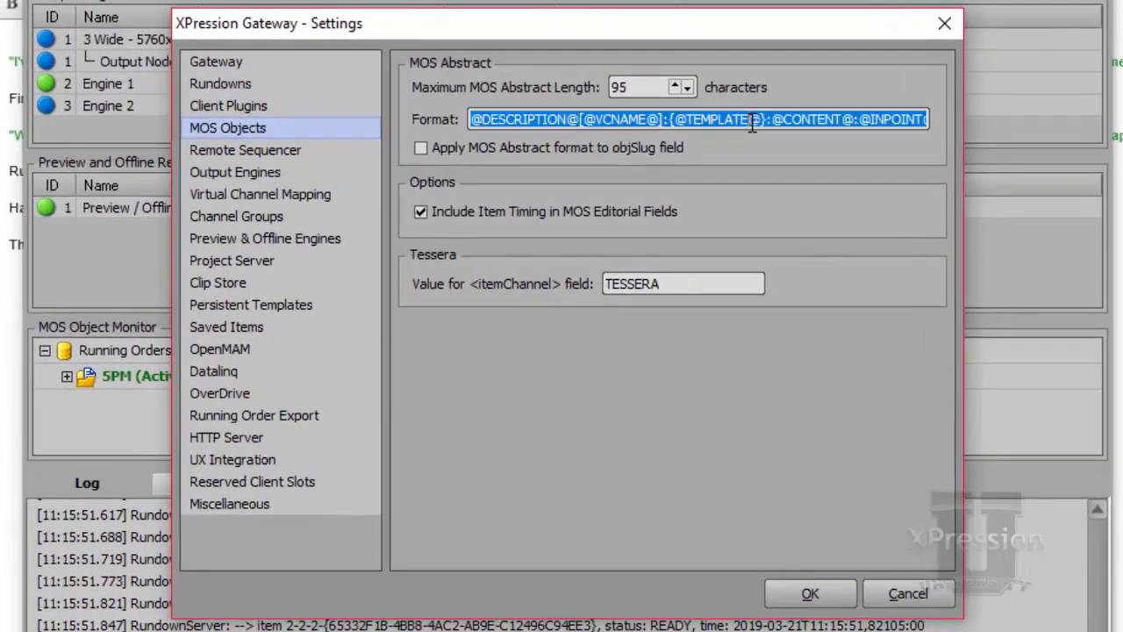
key(BackSpace)
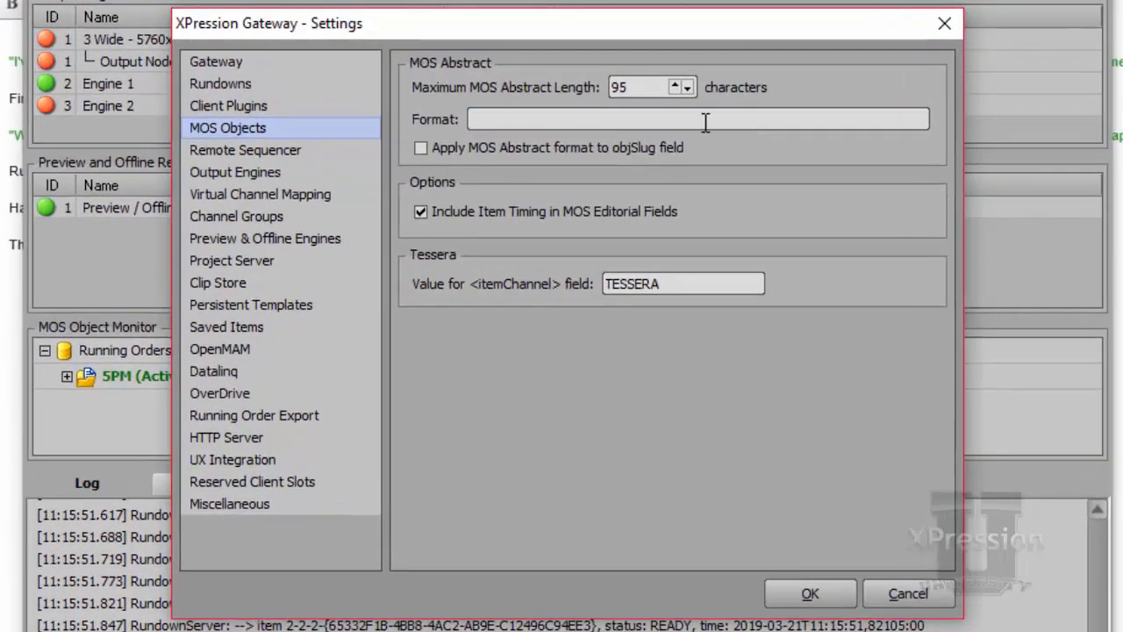
right_click(505, 121)
mouse_move(615, 147)
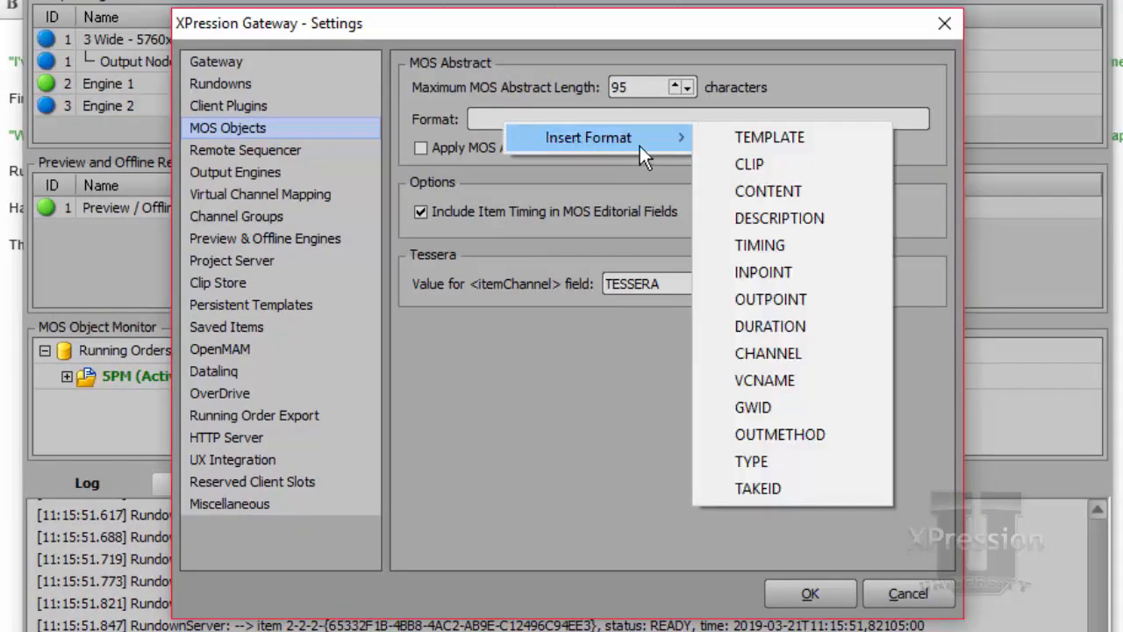
click(788, 216)
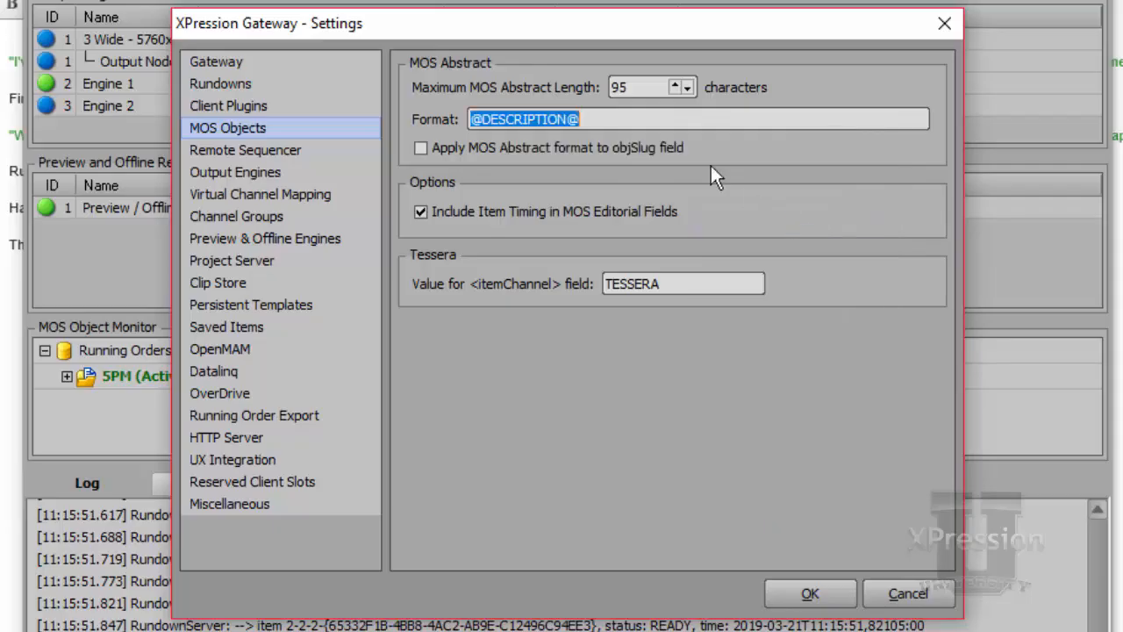
Append the VCNAME and TEMPLATE tags after the DESCRIPTION tag in the MOS abstract format
click(662, 123)
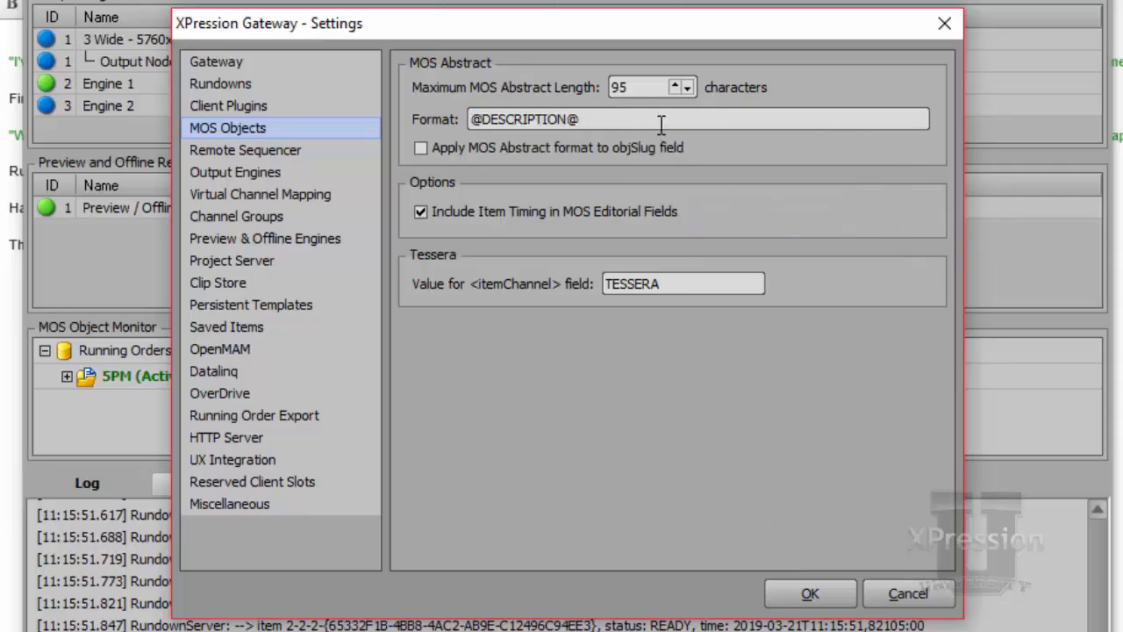
right_click(661, 123)
mouse_move(699, 135)
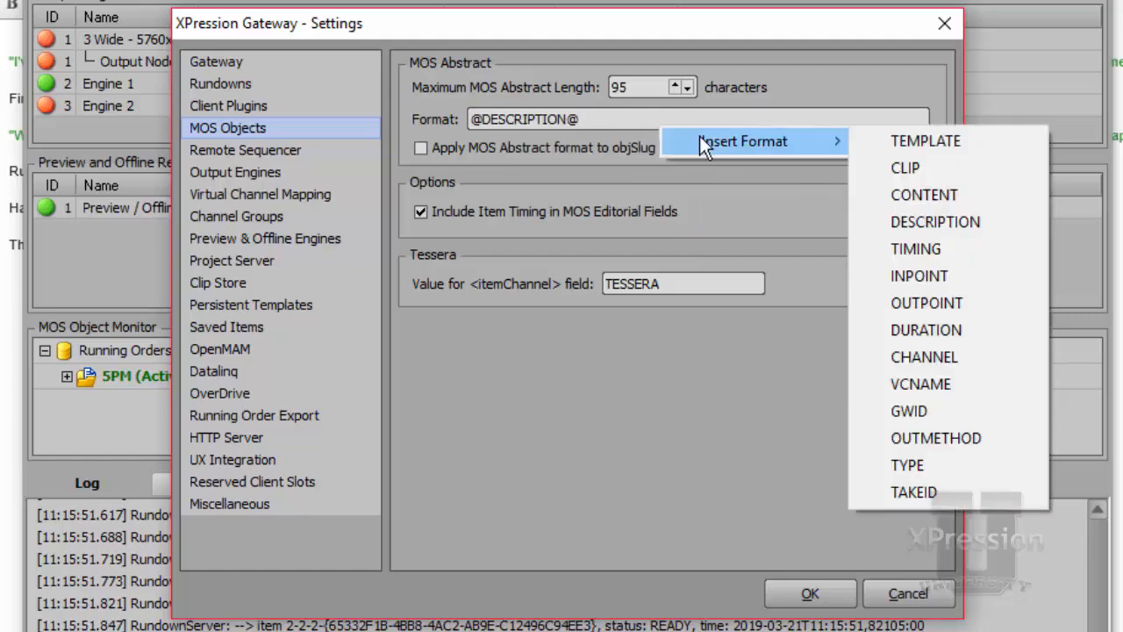
click(971, 384)
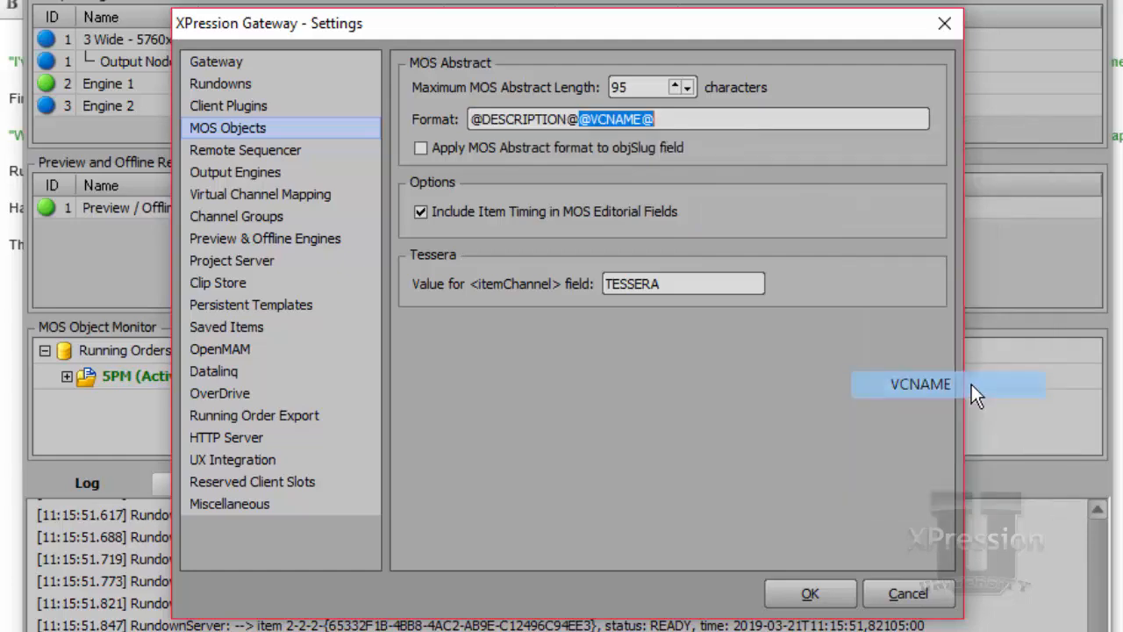
click(715, 122)
right_click(715, 122)
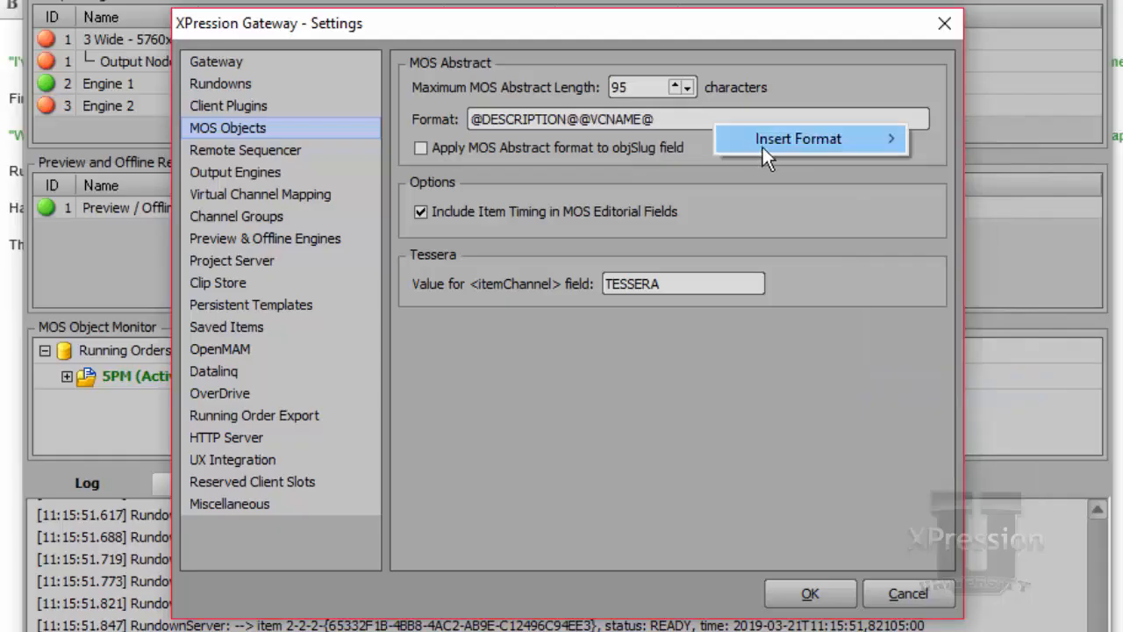
mouse_move(790, 139)
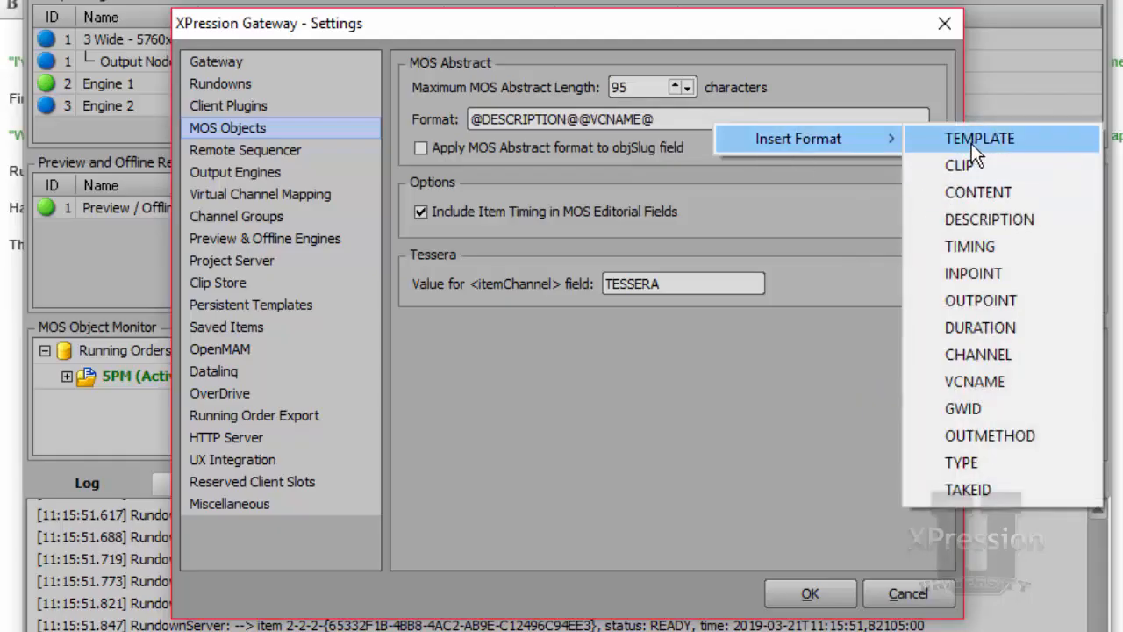
click(971, 140)
Append the CONTENT tag to the MOS abstract format and save the Gateway settings
click(770, 119)
right_click(771, 120)
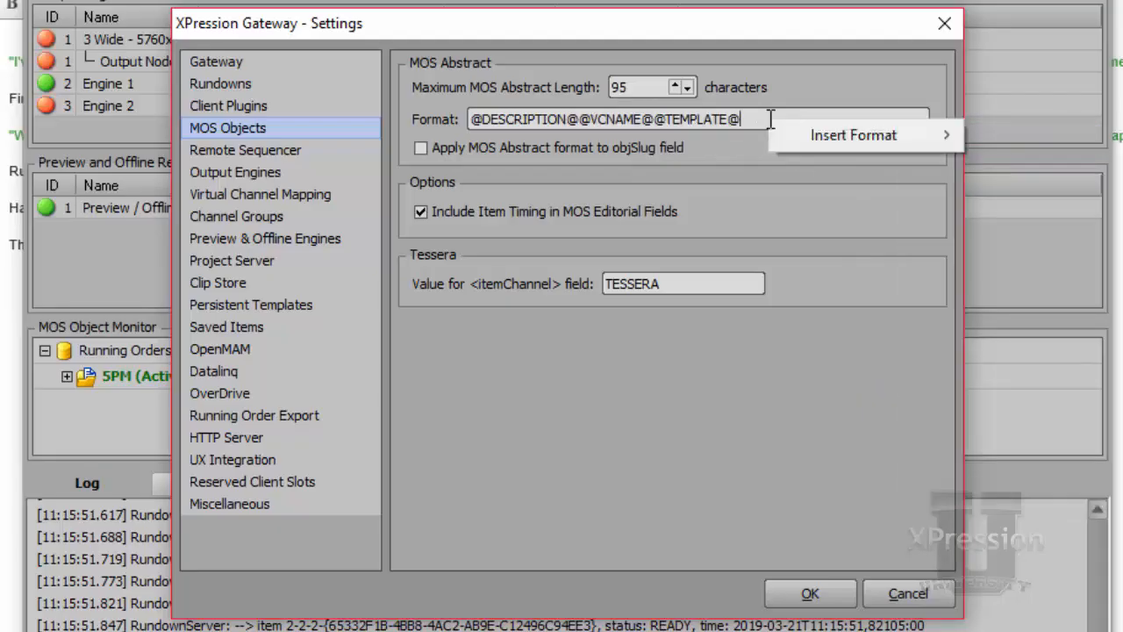
mouse_move(806, 132)
click(1008, 190)
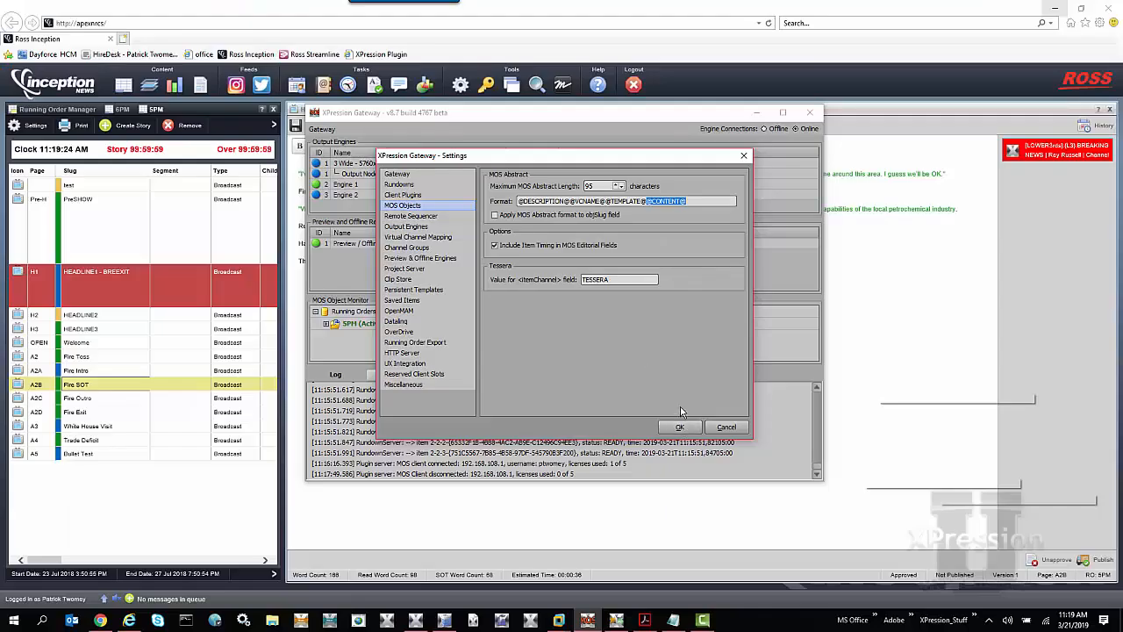
click(809, 593)
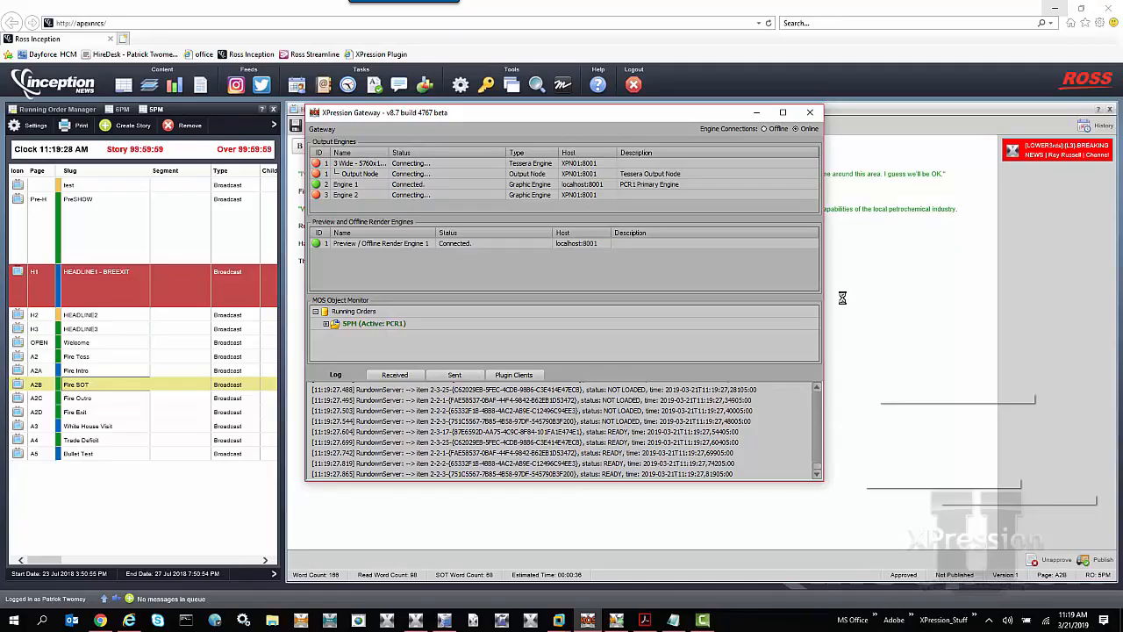
Return to Inception, reopen the Ross XPression ActiveX plugin and select the L3 template by filtering for "L3"
click(907, 258)
click(566, 91)
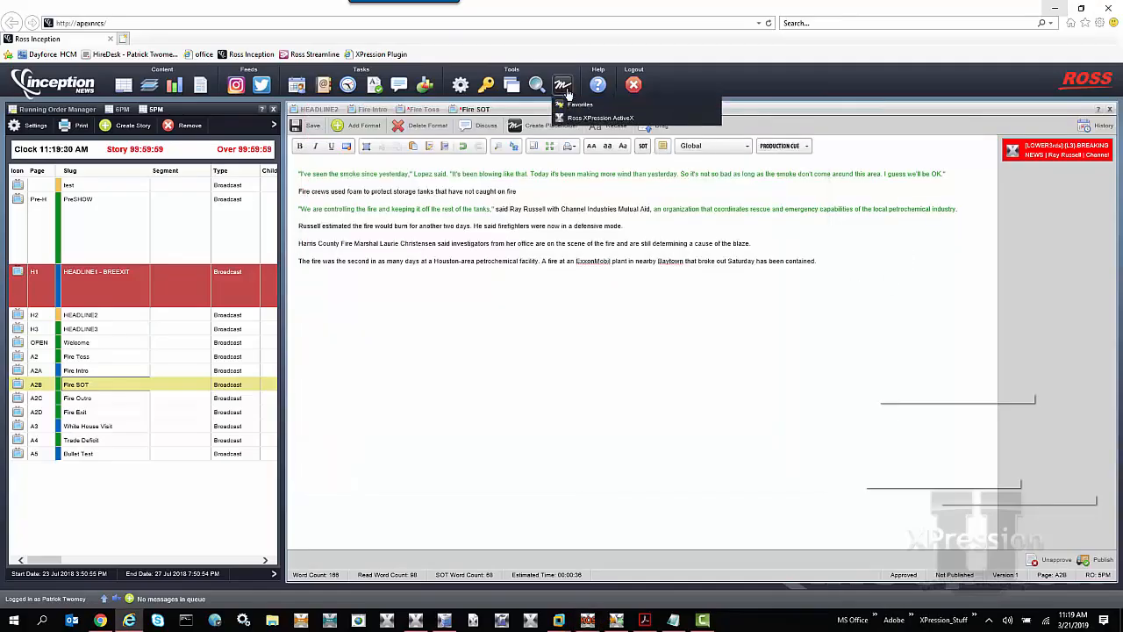
click(578, 117)
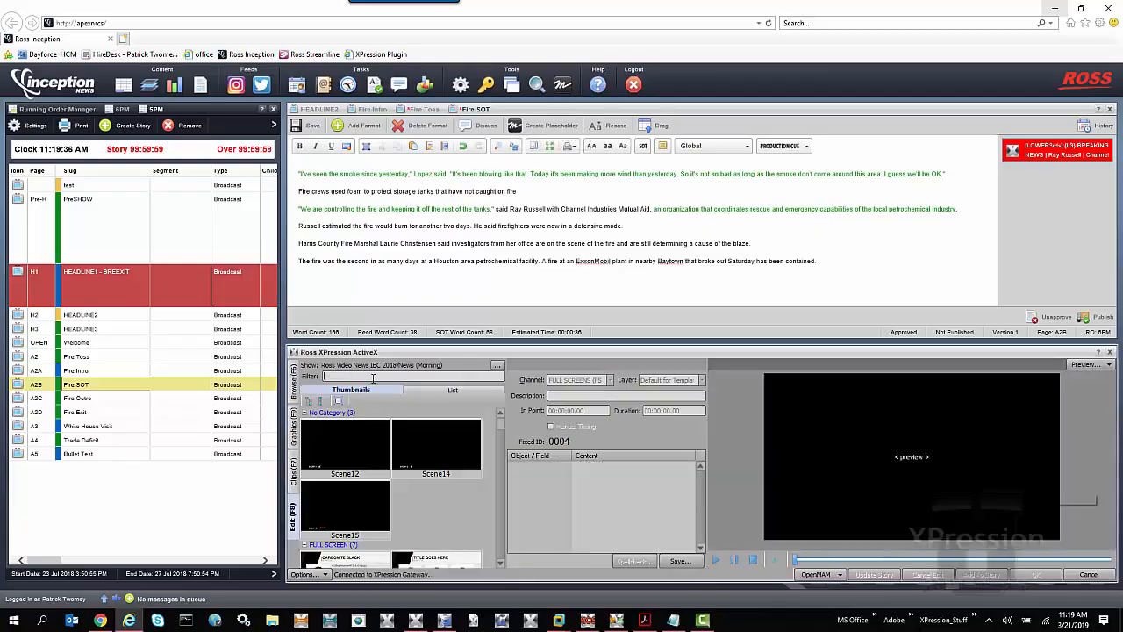
click(373, 376)
text(L3)
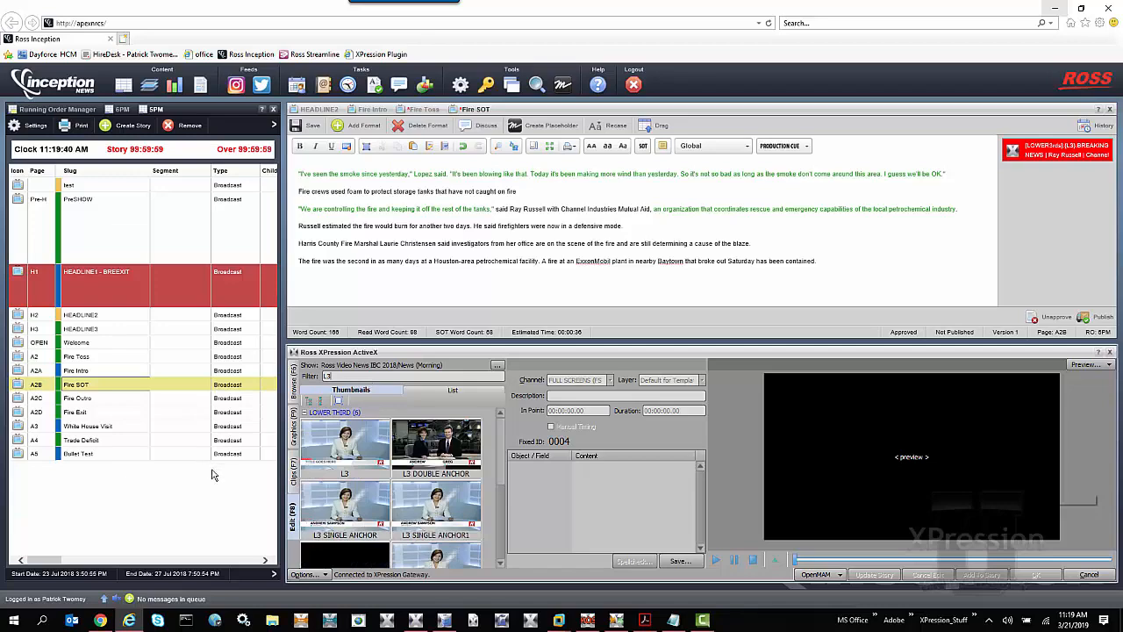
click(314, 455)
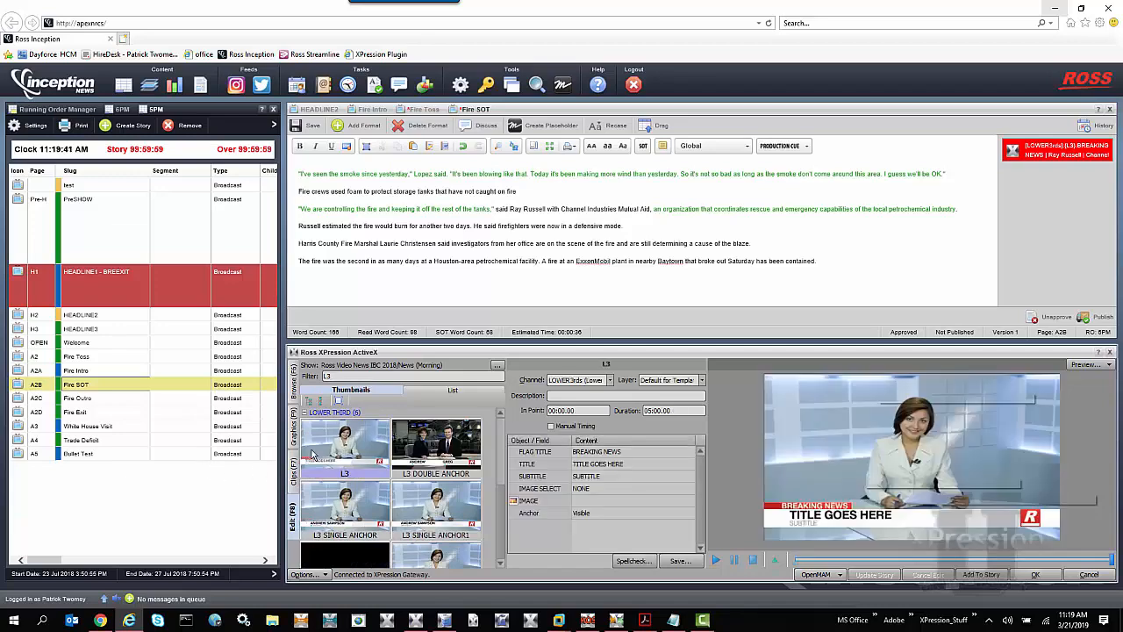
Enter the person's full name as title and "ROSS VIDeo" as subtitle, and add the graphic to the story's MOS objects
click(628, 465)
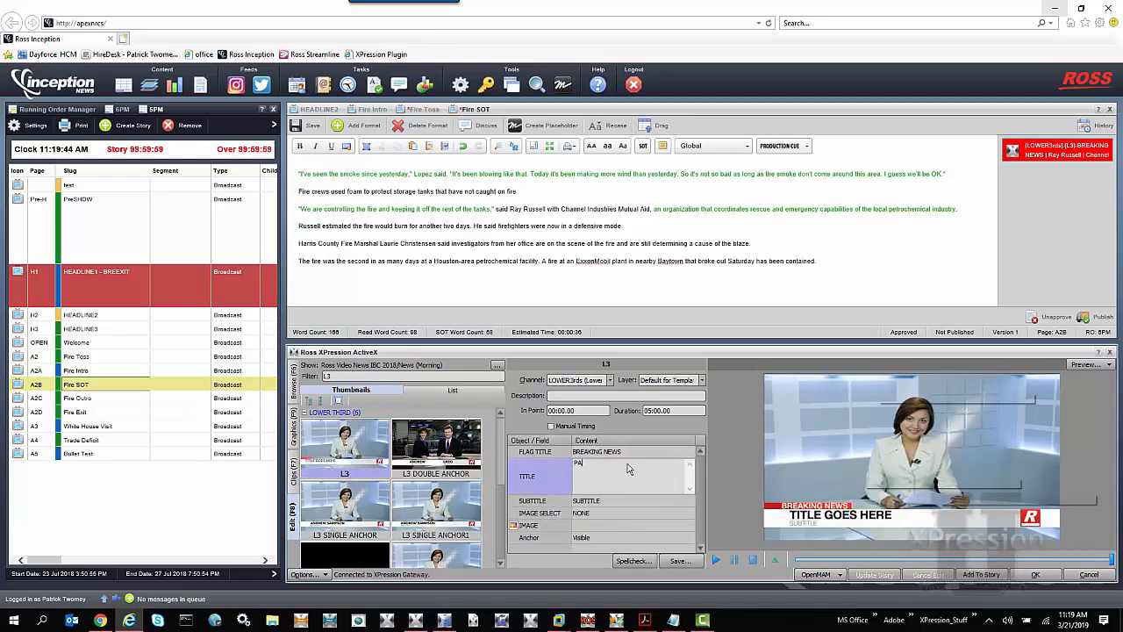
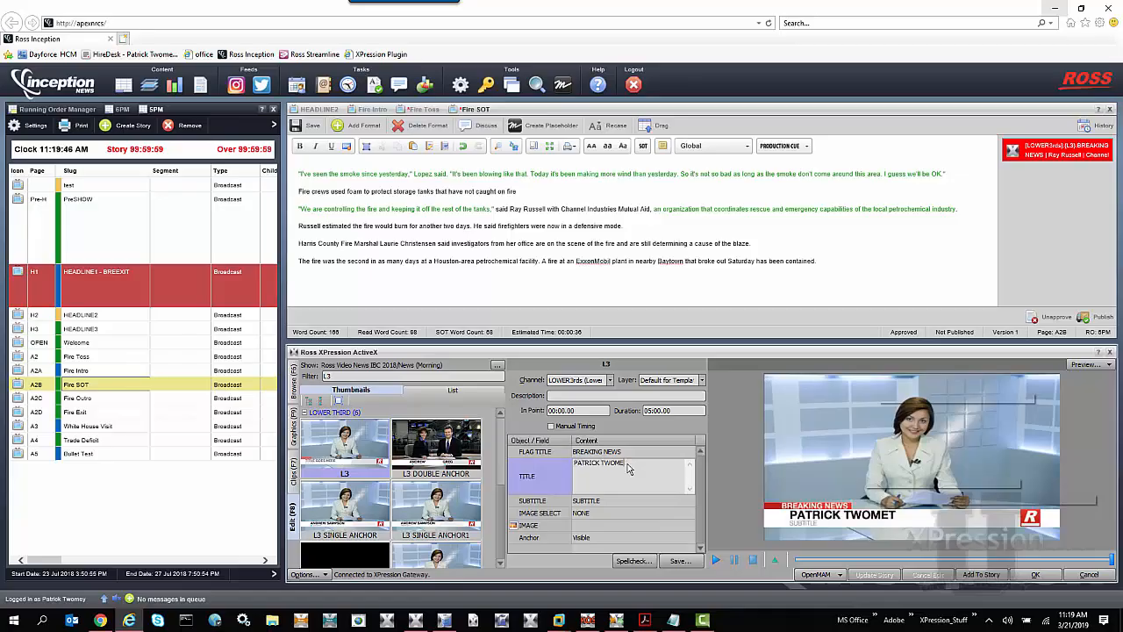
key(Tab)
text(R)
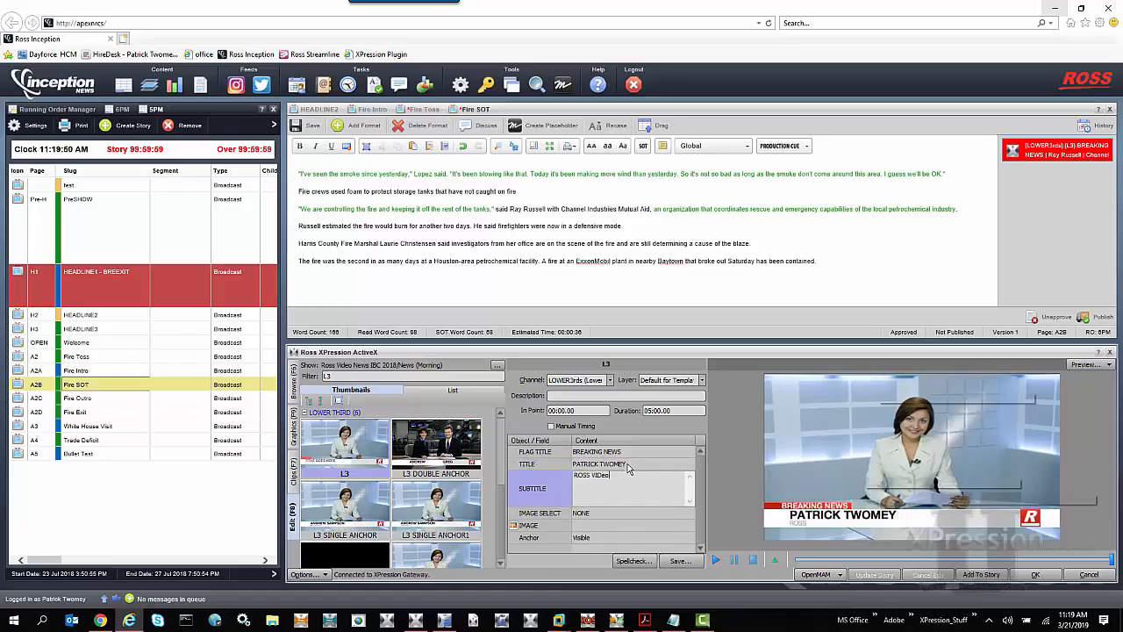
drag(794, 499, 1030, 195)
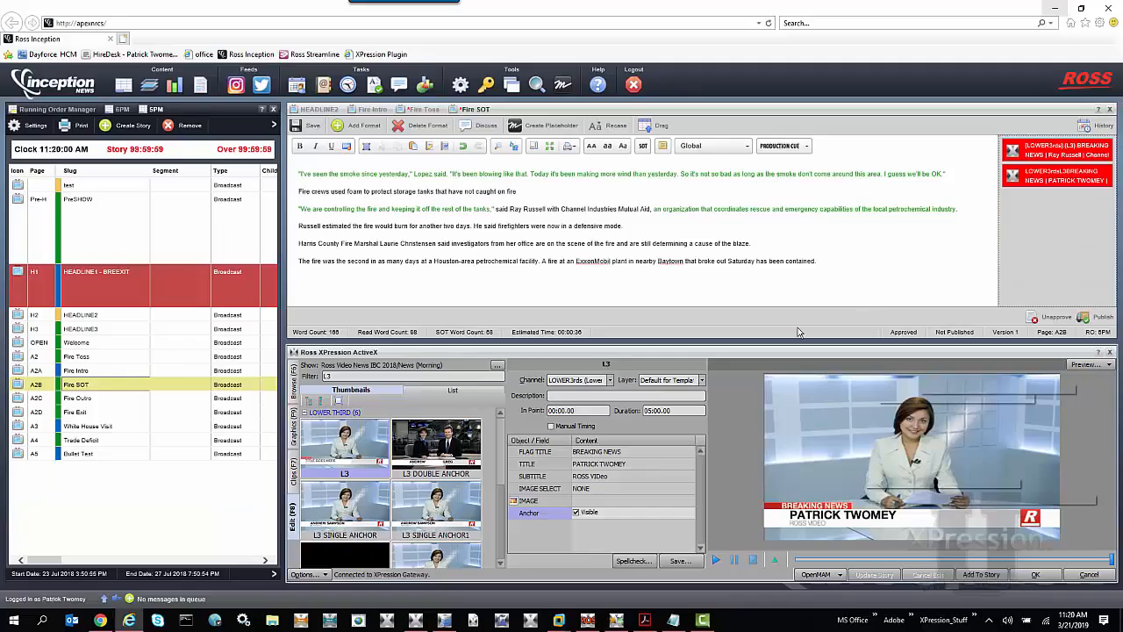
Set the L3 graphic's description to "THIS IS A TEST" and add it to the story's MOS objects as another item
click(625, 395)
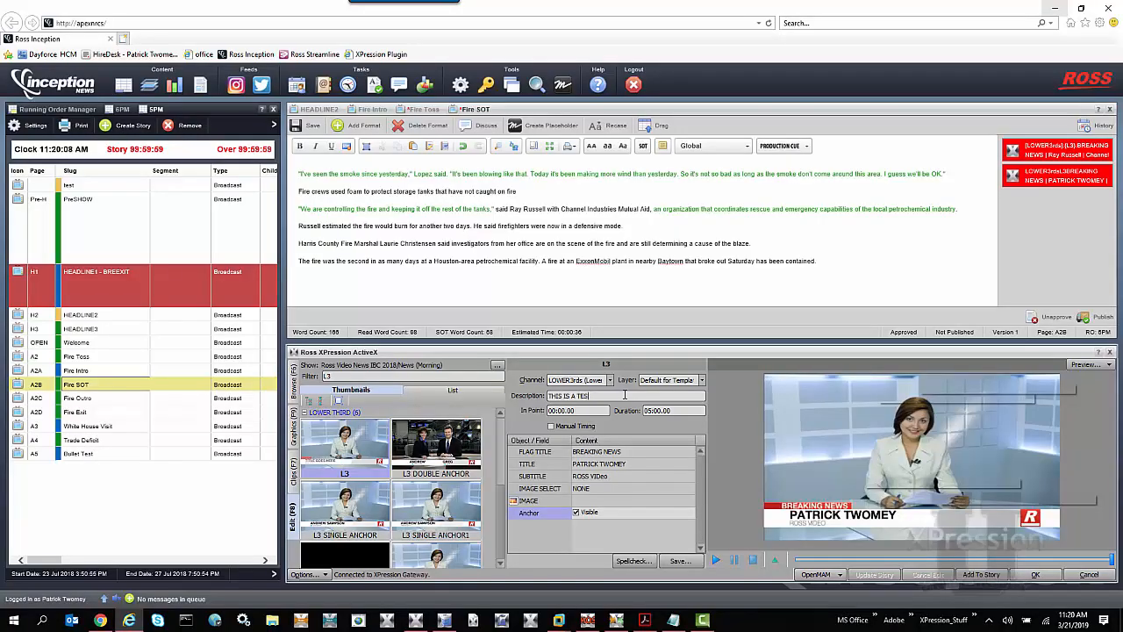
drag(843, 458, 1052, 226)
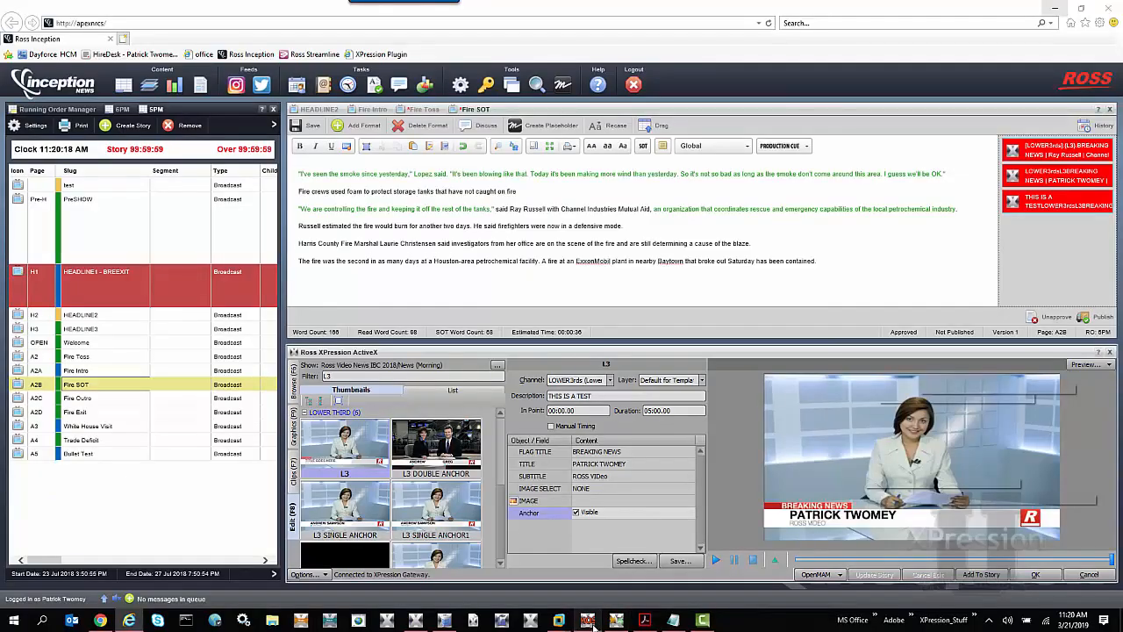
Switch to XPression Gateway and open its MOS Objects settings
click(588, 621)
click(321, 129)
click(333, 170)
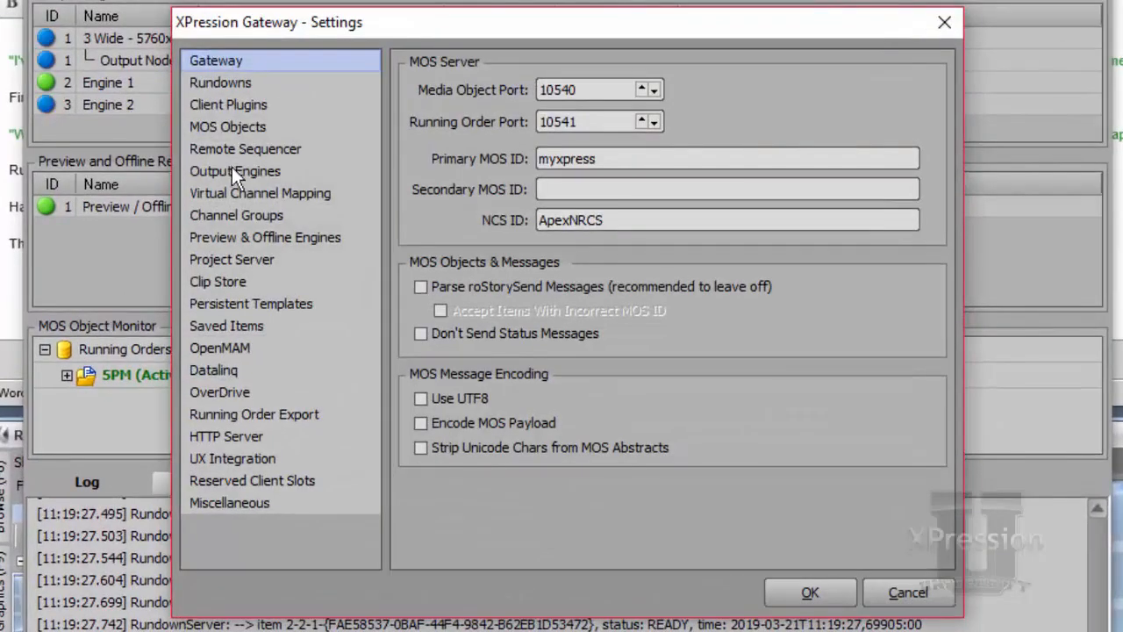
click(253, 126)
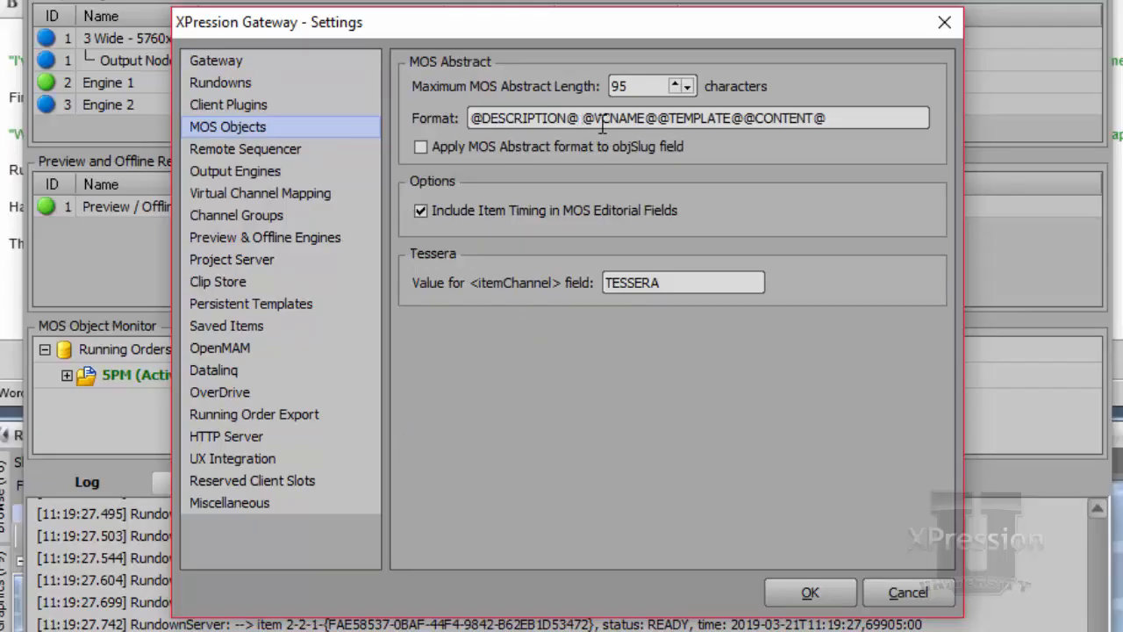
text([)
key(Right)
key(Right)
key(Right)
key(Right)
key(Right)
key(Right)
key(Right)
key(Right)
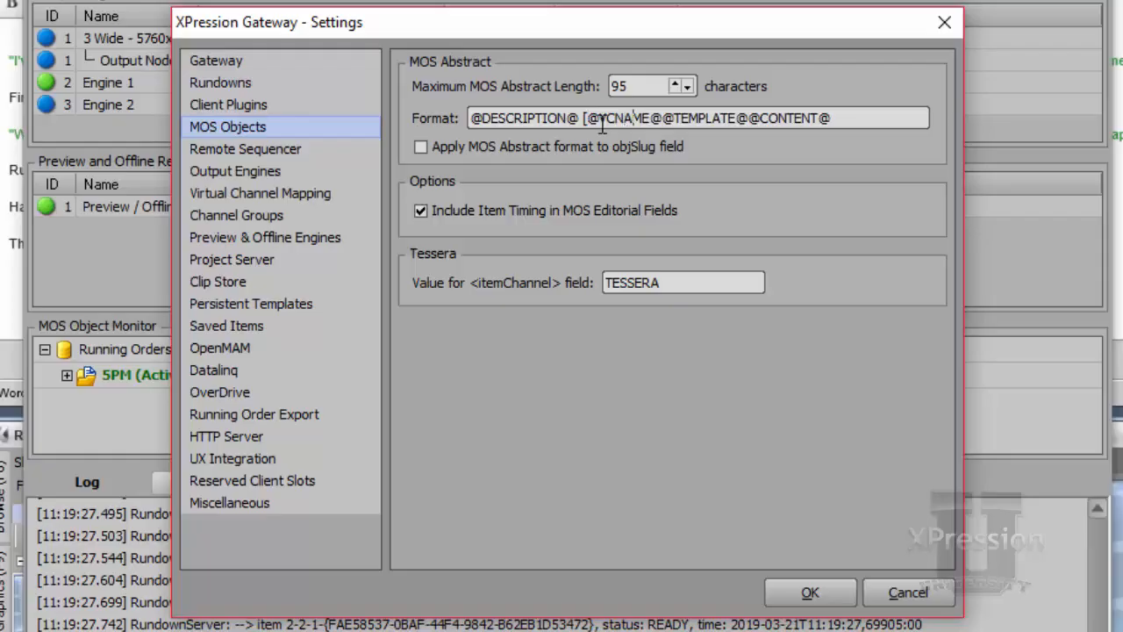
text(])
key(Right)
key(Right)
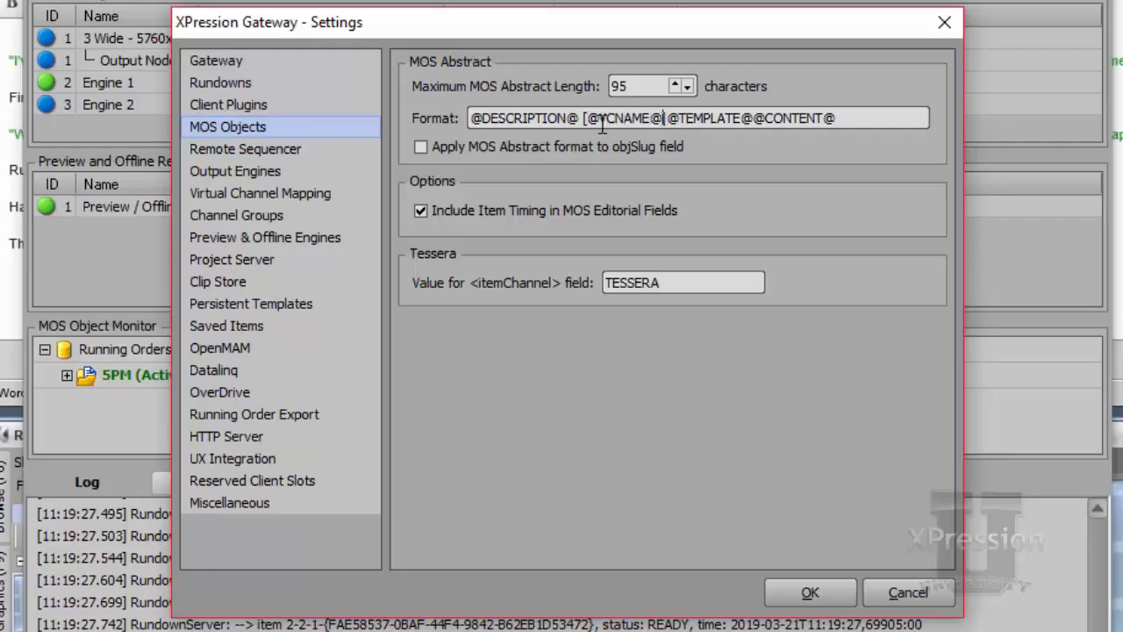
text({)
key(Right)
key(Right)
key(Right)
key(Right)
key(Right)
key(Right)
key(Right)
key(Right)
key(Right)
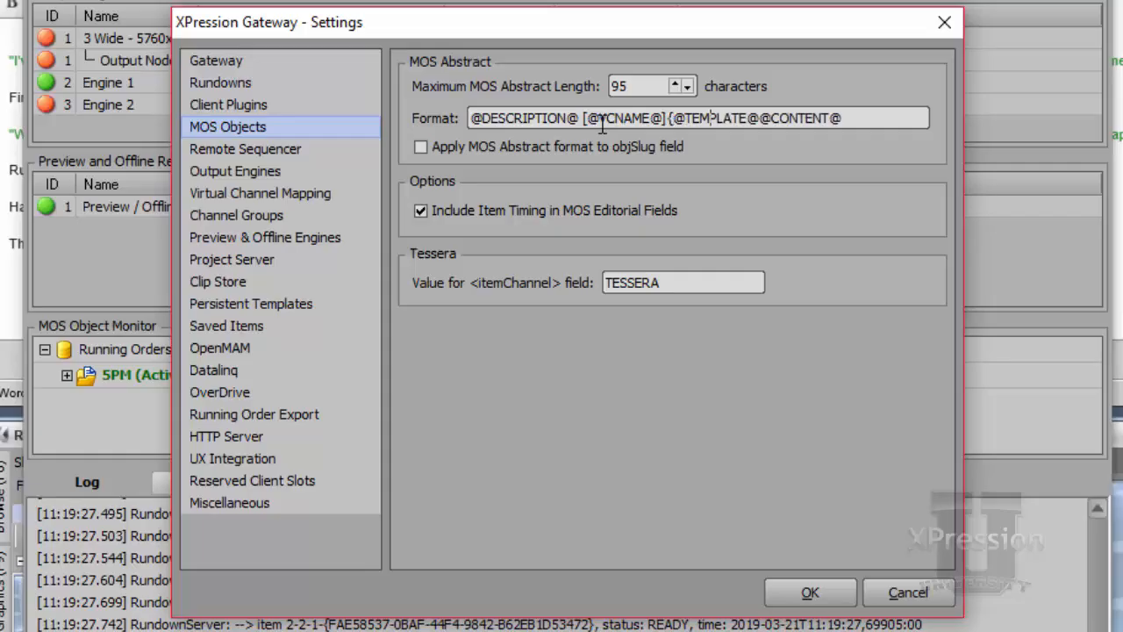
key(Right)
text(})
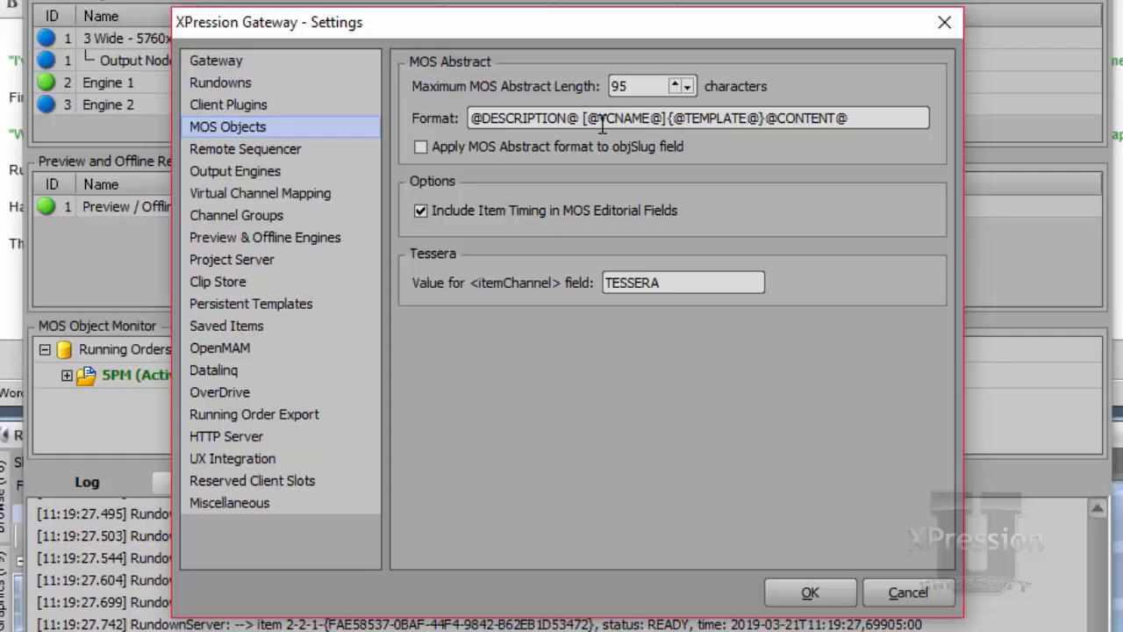
click(805, 592)
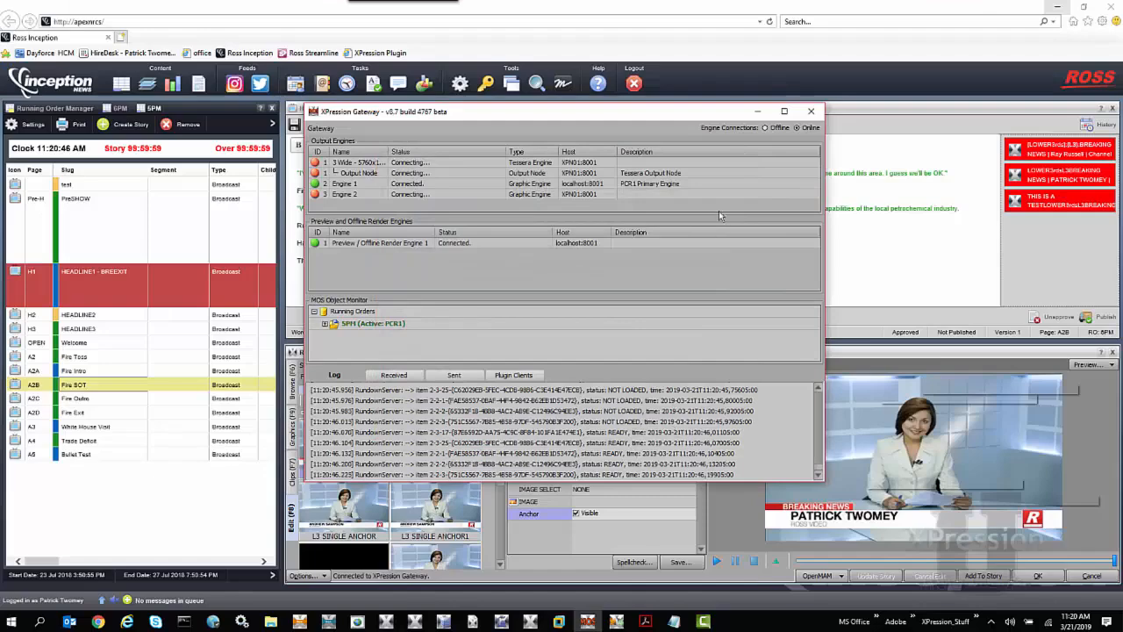
Return to Inception and add the loaded L3 graphic with its "THIS IS A TEST" description to the story's MOS objects again
click(756, 114)
drag(979, 419, 1051, 249)
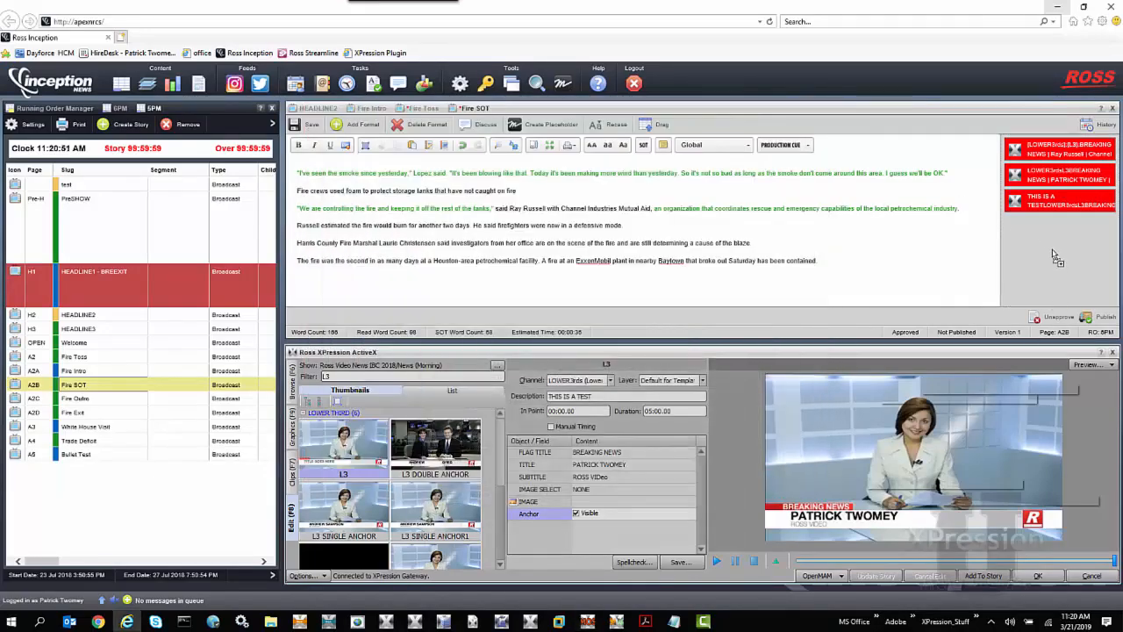
Close the Ross XPression ActiveX plugin and reopen it in Inception
click(1112, 354)
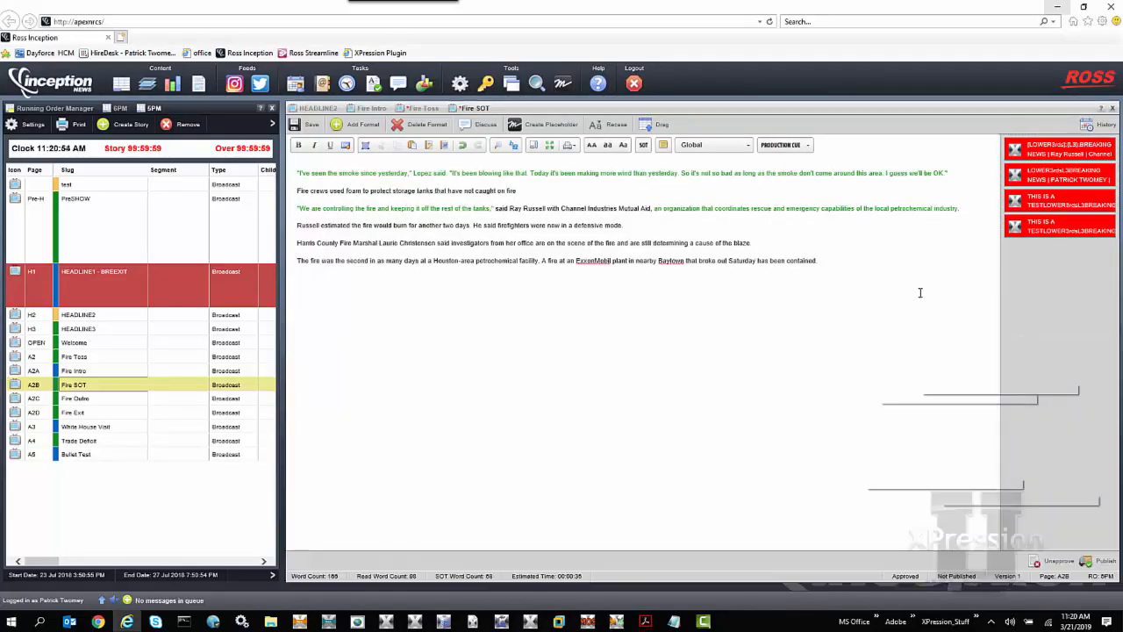
click(562, 85)
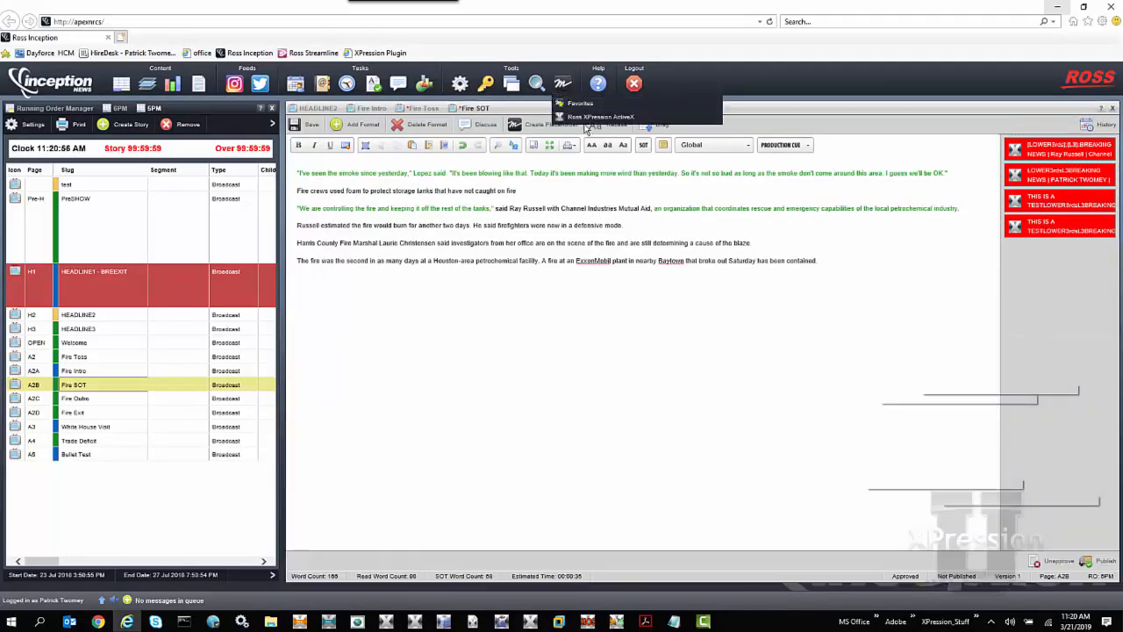
click(590, 118)
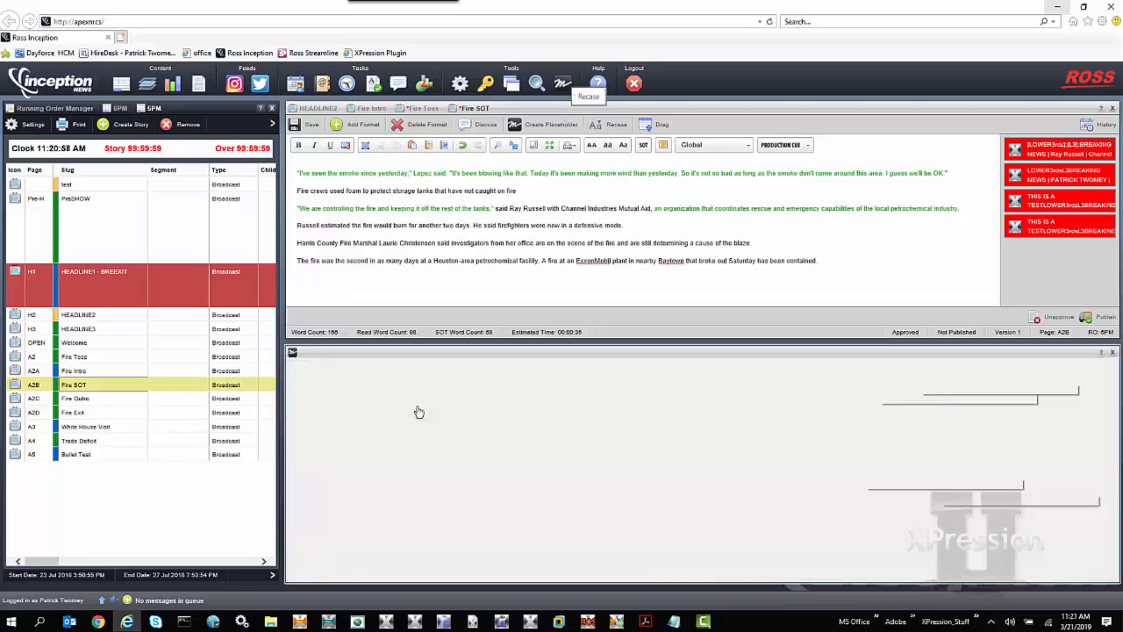
Filter the templates by "l3", load the L3 template, and add it with its default content to the story's MOS objects
click(412, 375)
text(l3)
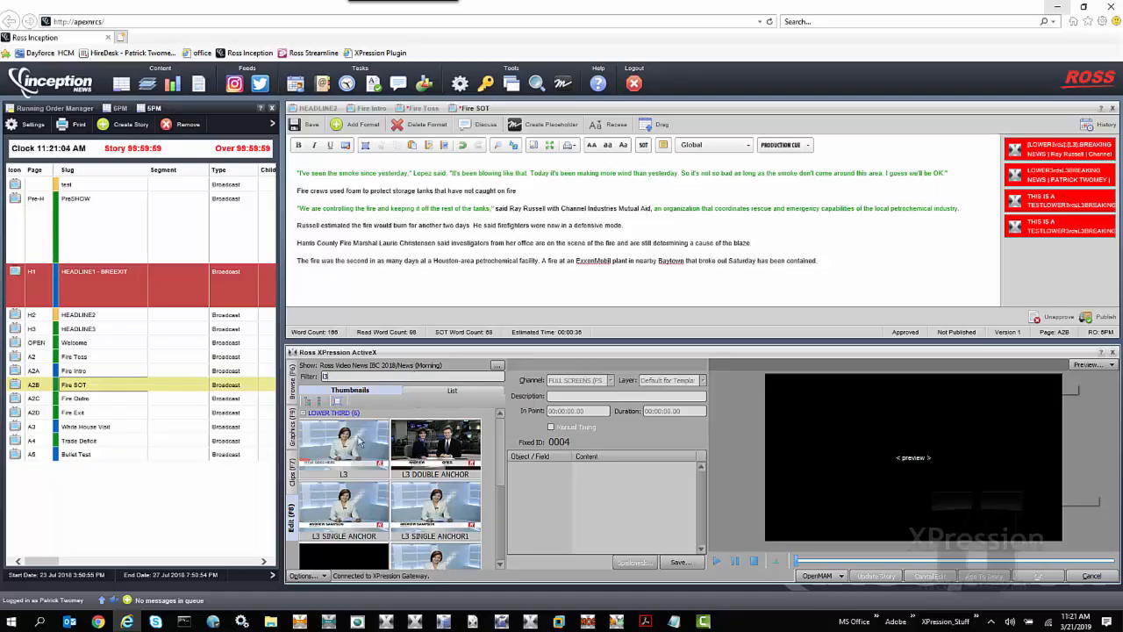
click(371, 443)
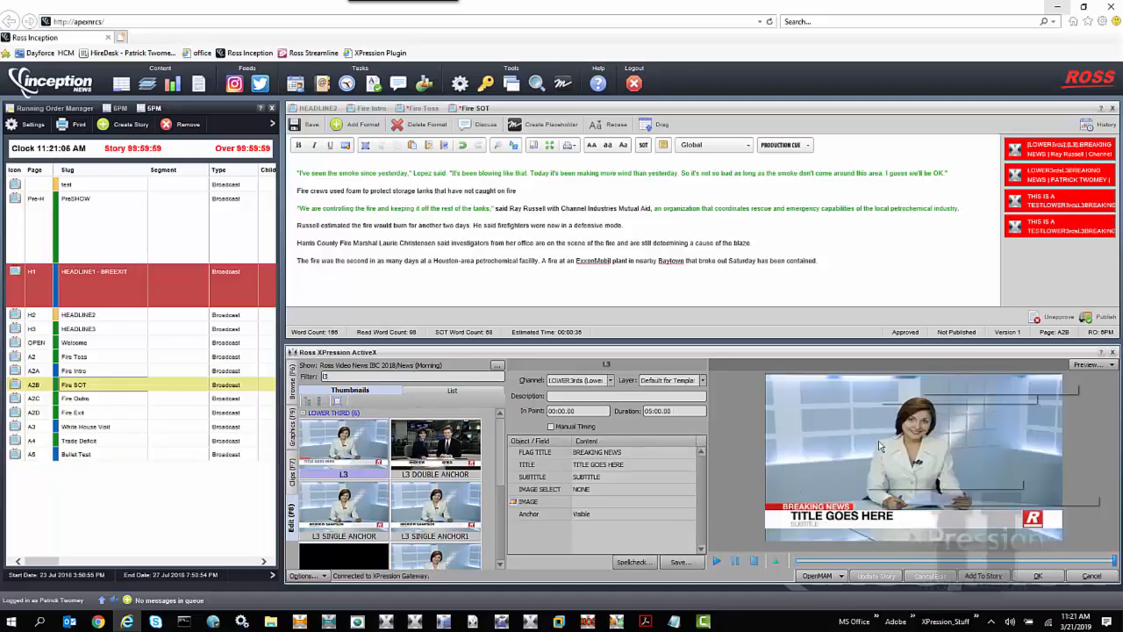
drag(939, 379, 1042, 263)
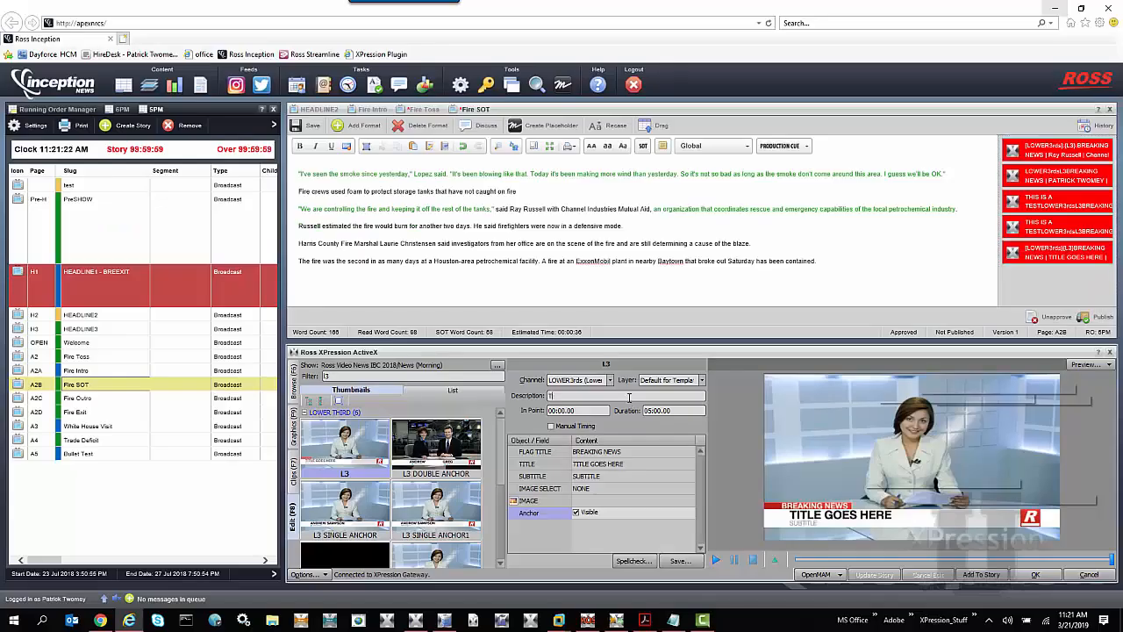
Set the L3 graphic's description to "THis is a test" and add it to the story's MOS objects as another item
text(His i)
text(s a test.)
drag(850, 410, 1036, 290)
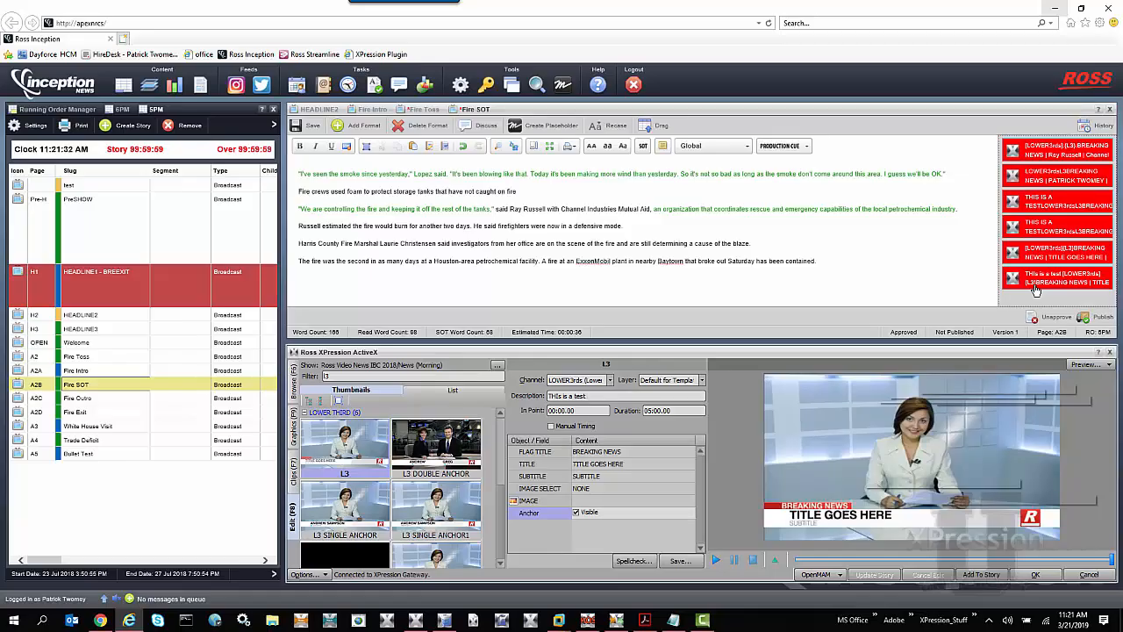
mouse_move(1036, 289)
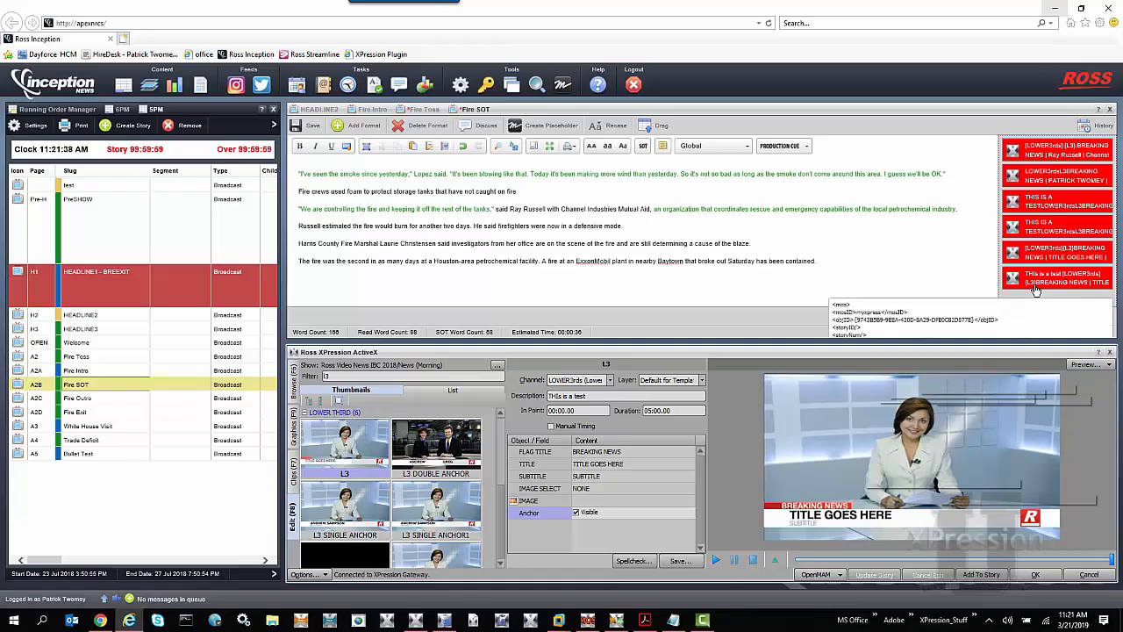
click(605, 396)
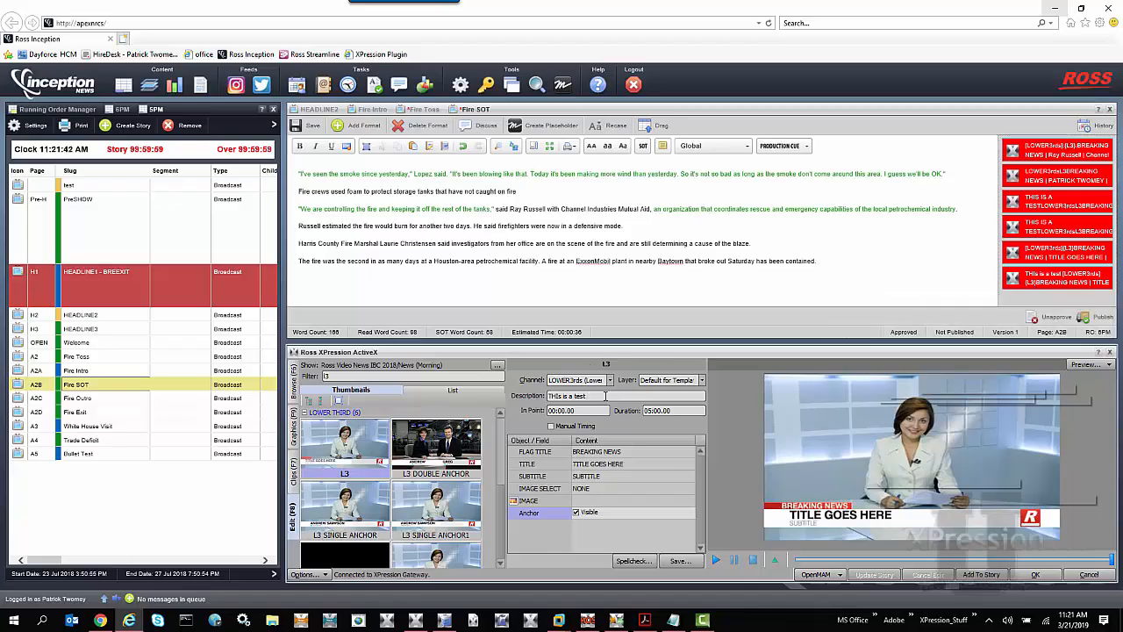